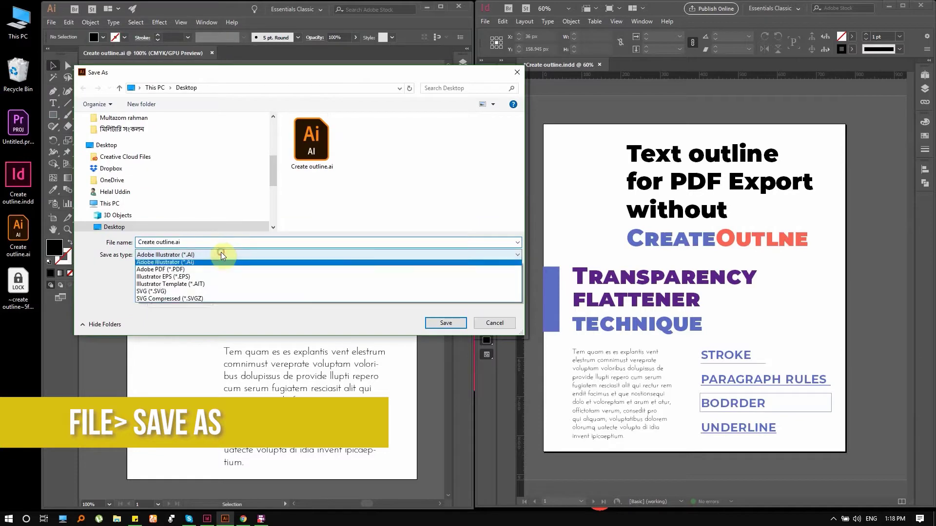
Save the Illustrator document to the desktop as Create outline.pdf in Adobe PDF format, using the Illustrator Default preset
left_click(189, 272)
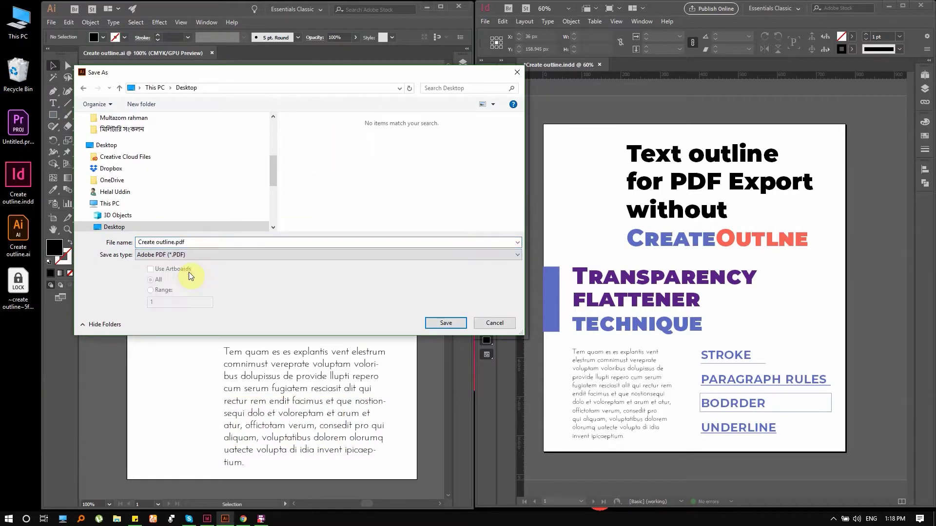
left_click(446, 323)
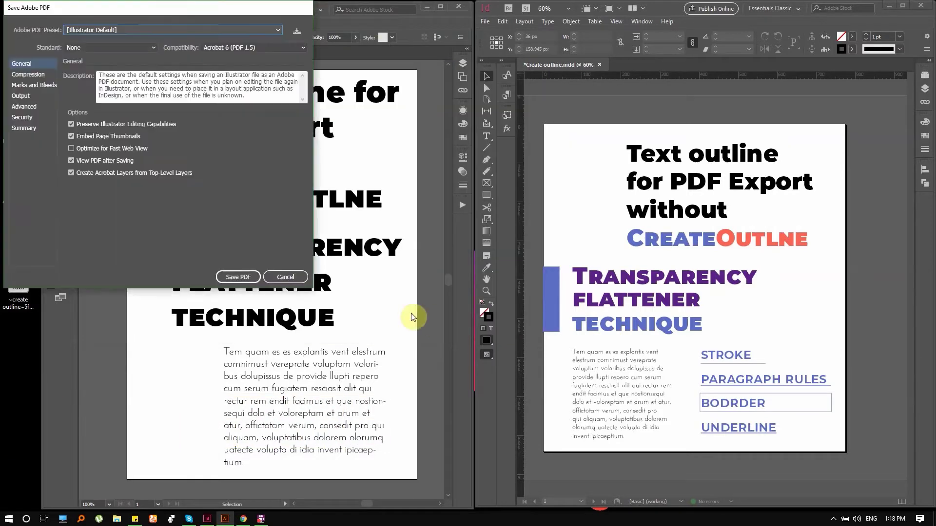
left_click(243, 278)
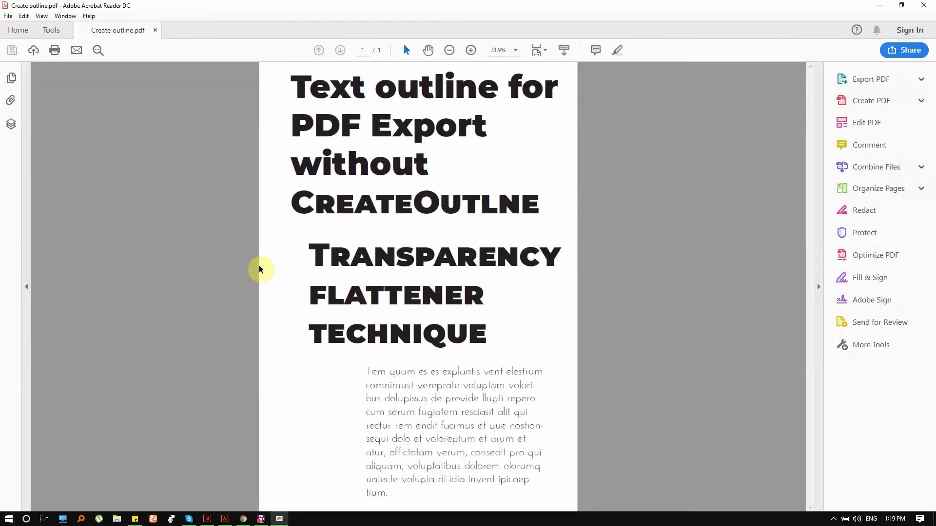
Test whether the saved PDF's text can be selected, check the fonts in its document properties, and close the PDF reader
left_click_drag(292, 88, 443, 288)
left_click(444, 293)
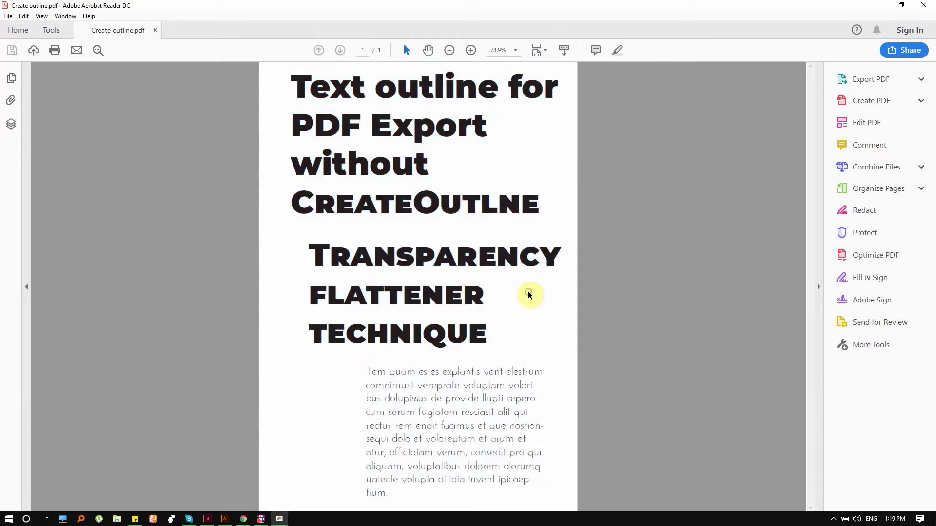
left_click(10, 16)
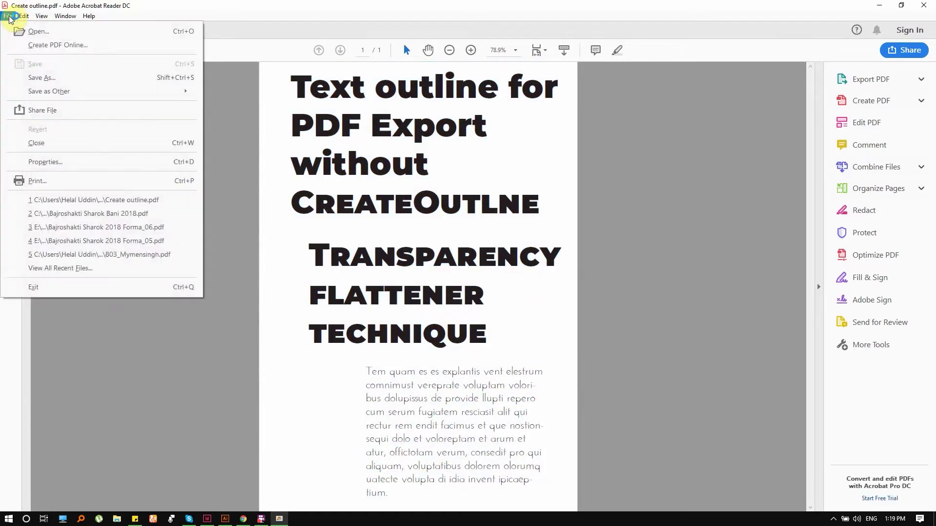
left_click(62, 163)
left_click(339, 120)
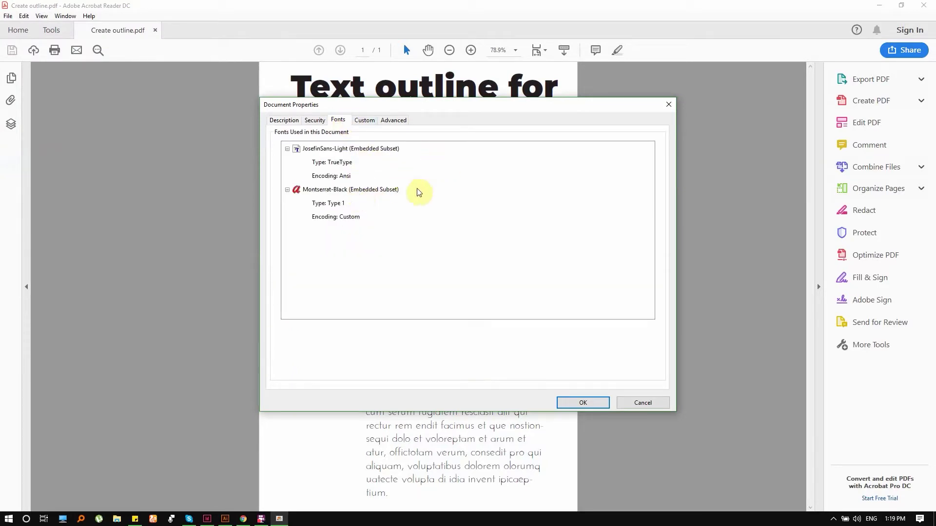
left_click(608, 405)
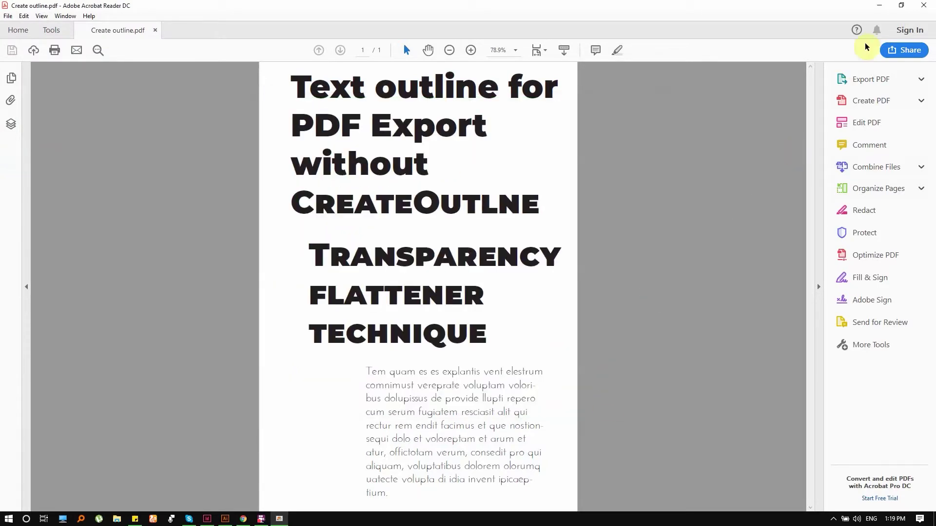
left_click(923, 5)
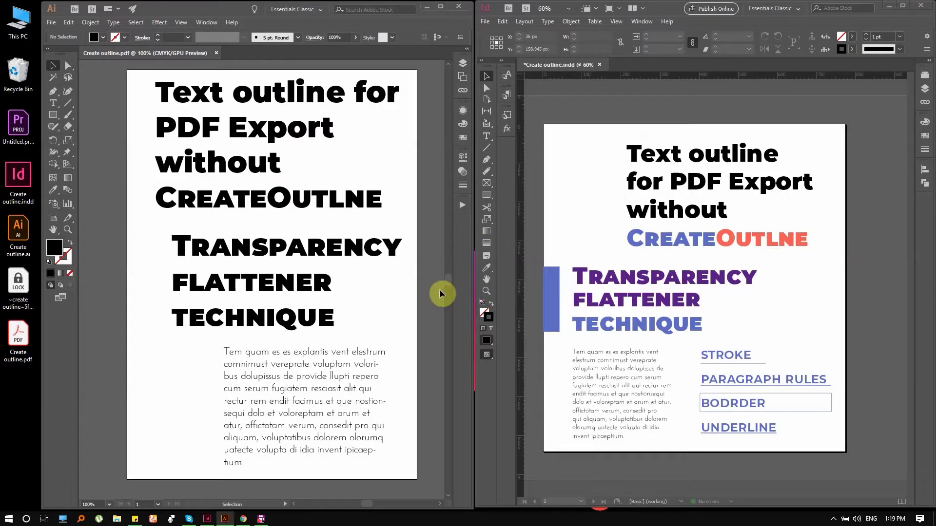
Convert all the headings and body text on the Illustrator artboard to outlines with Create Outlines
left_click_drag(137, 110, 399, 464)
left_click(115, 22)
left_click(164, 194)
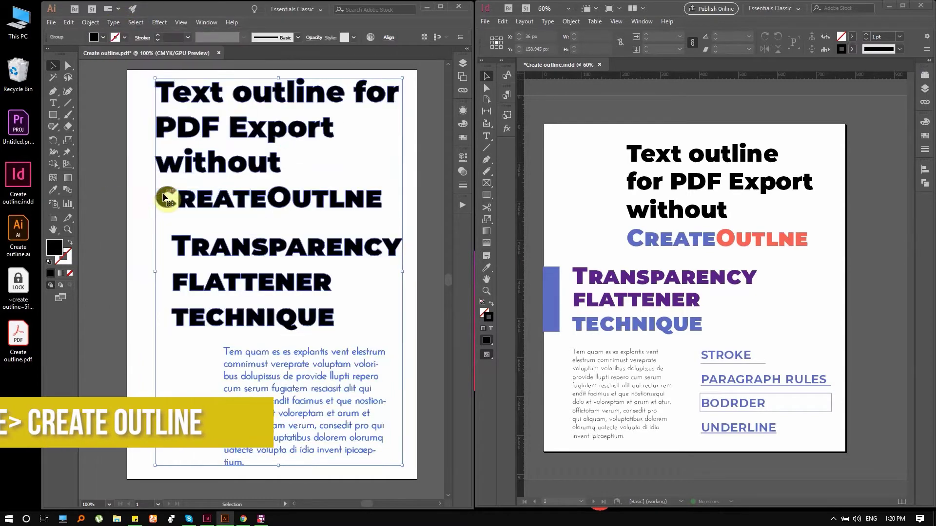
left_click(412, 217)
Switch to InDesign and apply Create Outlines to all the text frames on the page
left_click_drag(577, 132, 831, 440)
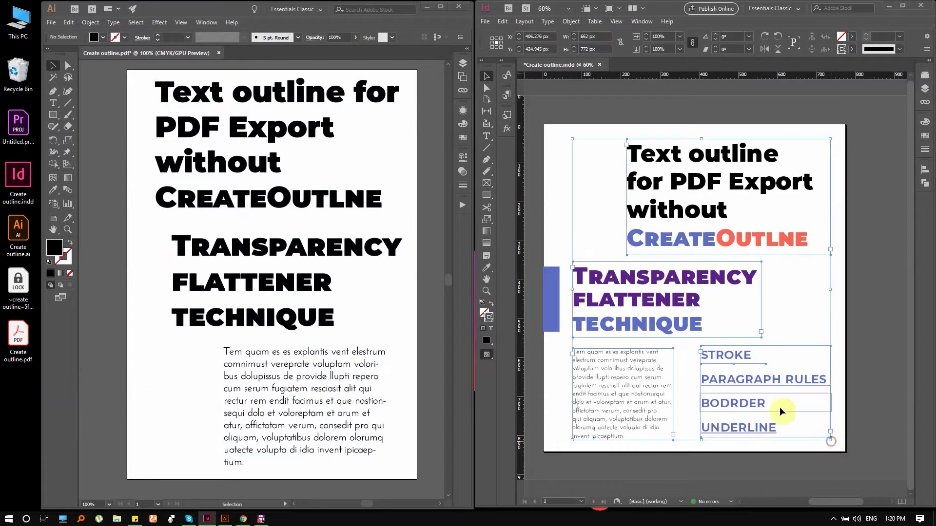
left_click(547, 21)
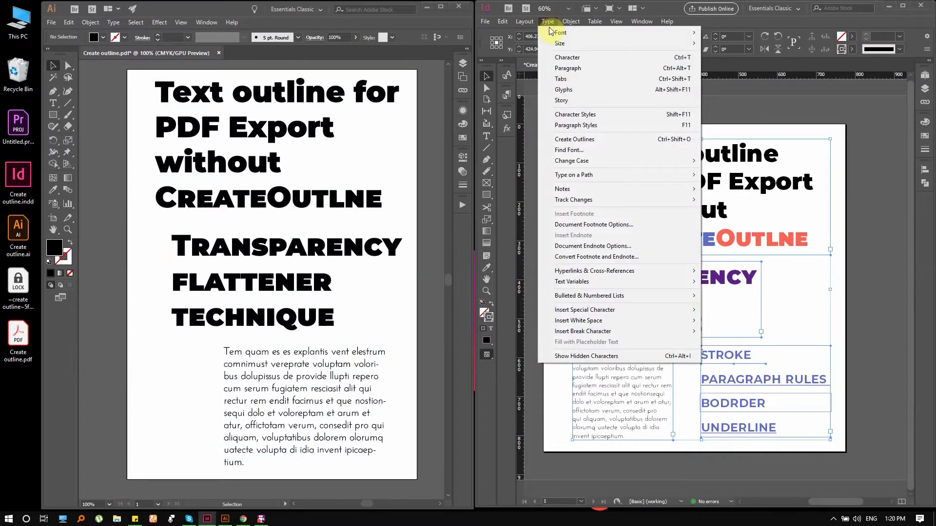
left_click(691, 138)
left_click(840, 263)
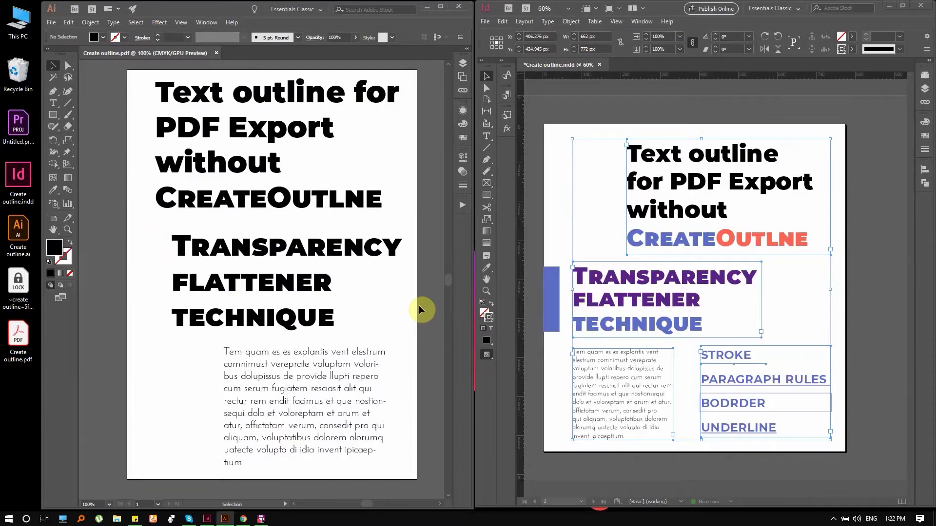
Start a new transparency flattener preset in Illustrator and name it "outline for text"
left_click(68, 23)
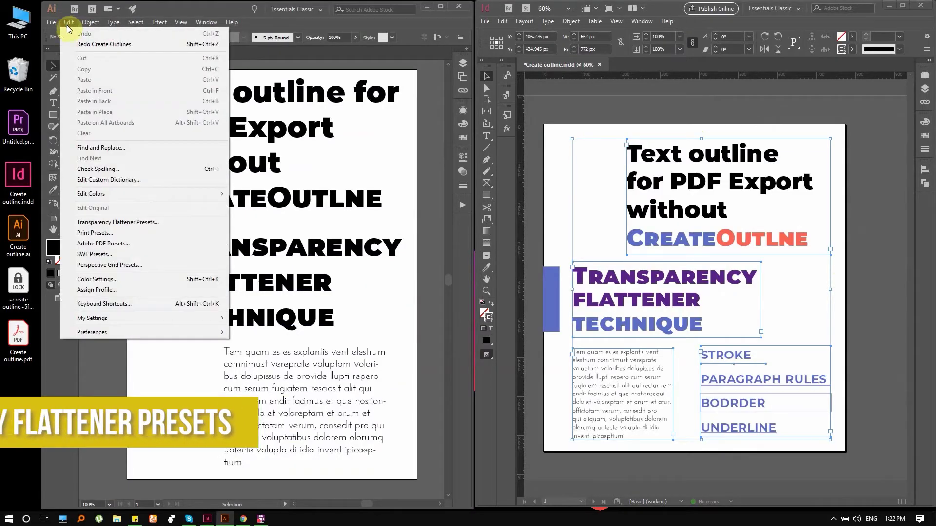
left_click(192, 227)
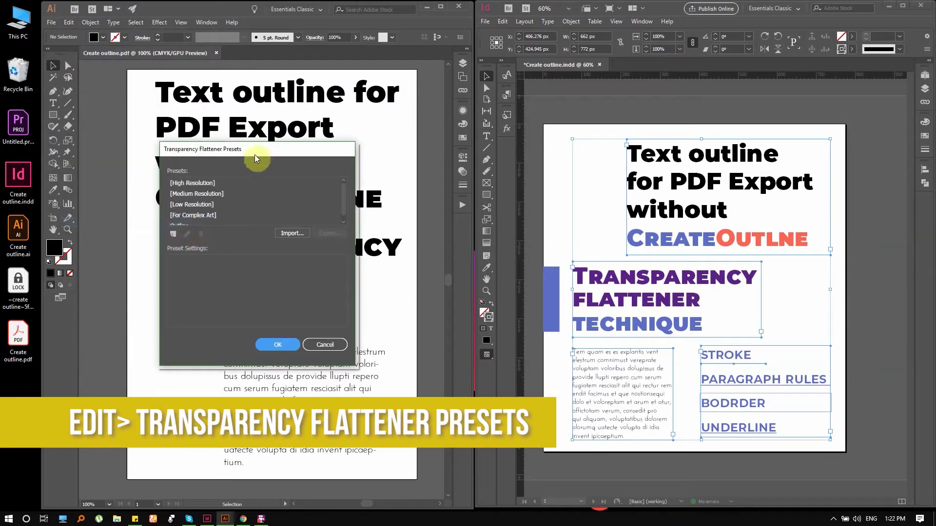
left_click_drag(254, 153, 293, 153)
left_click(212, 234)
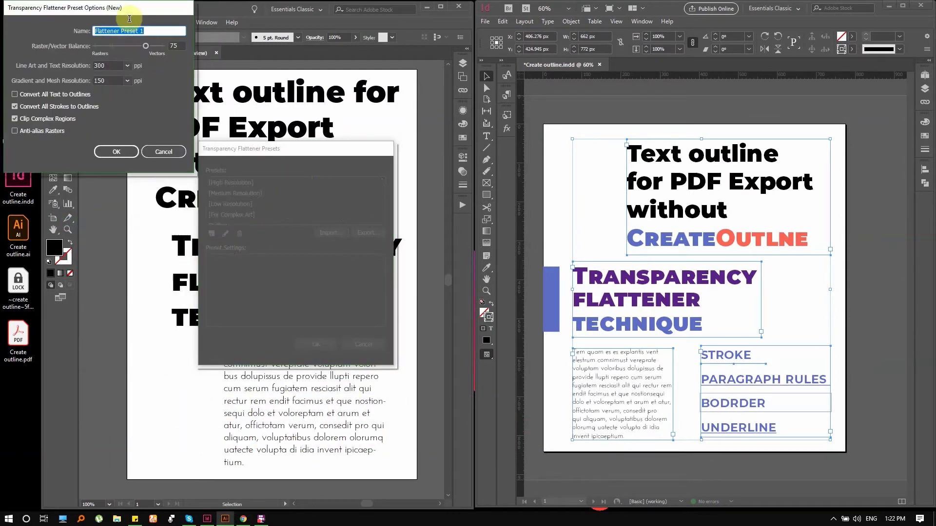
left_click_drag(129, 9, 365, 195)
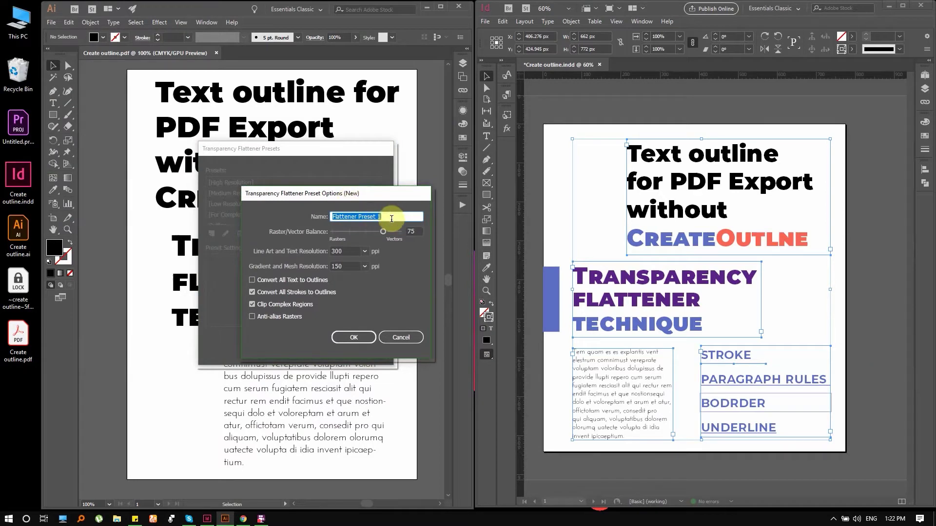
type("outline for text")
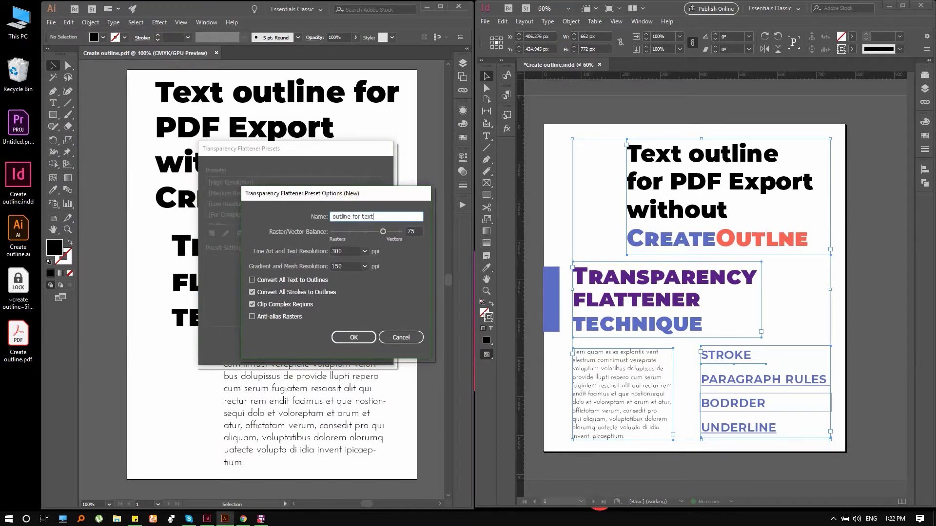
Set the preset's raster/vector balance to 100 and gradient and mesh resolution to 300 ppi, enable Convert All Text to Outlines, and save it
key("Tab")
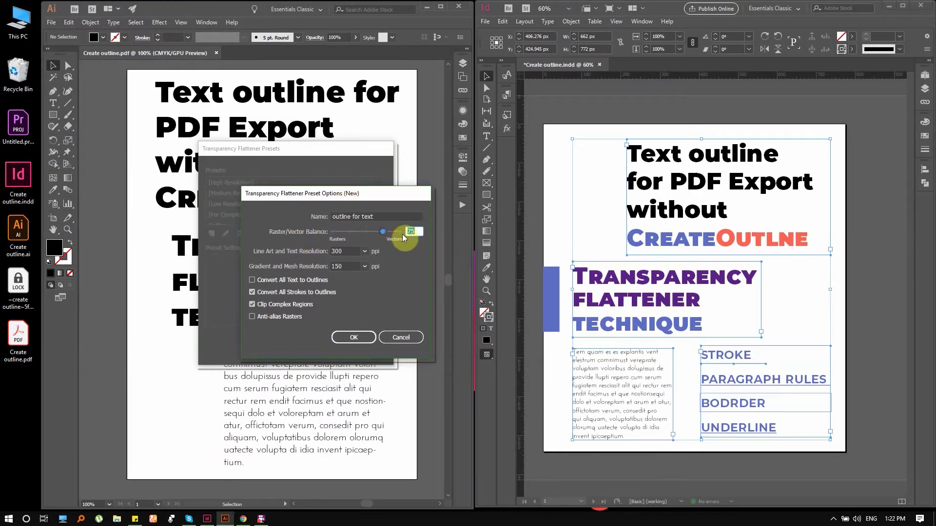
left_click(408, 235)
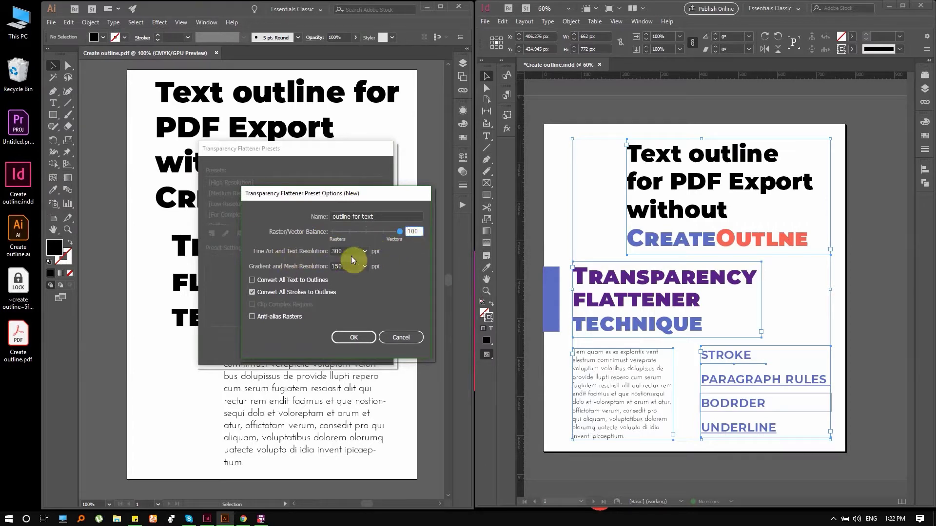
left_click(364, 266)
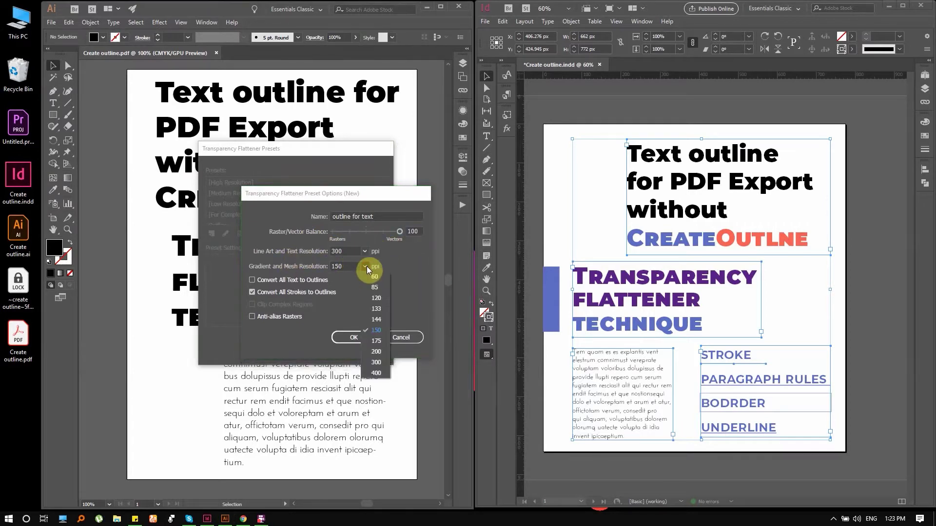
left_click(383, 361)
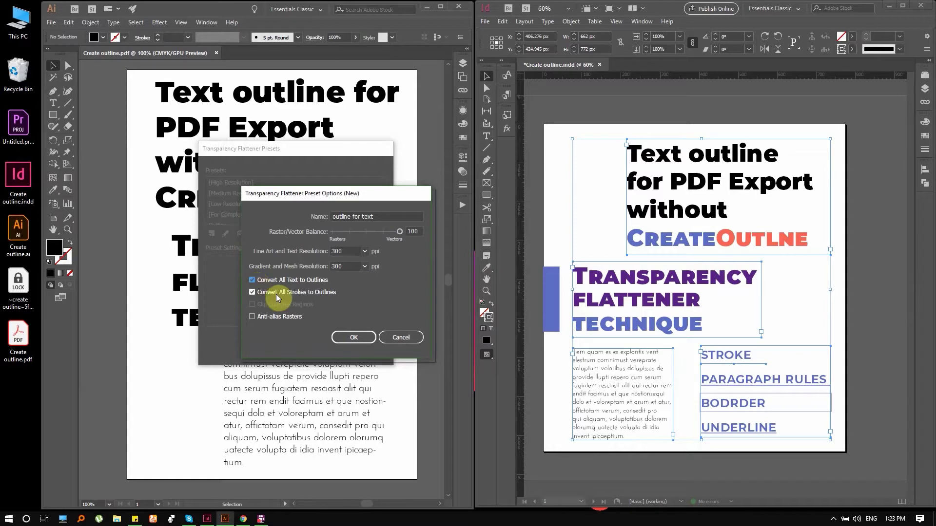
left_click(361, 338)
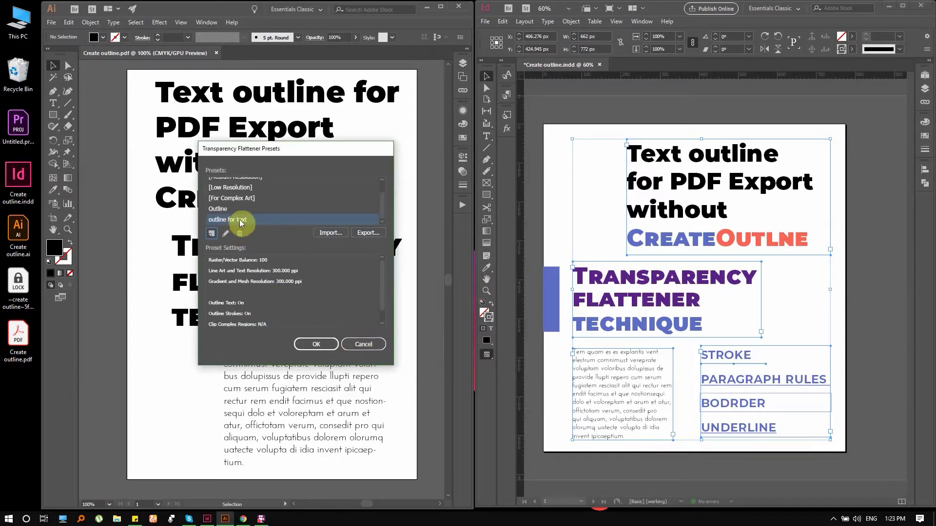
left_click(316, 344)
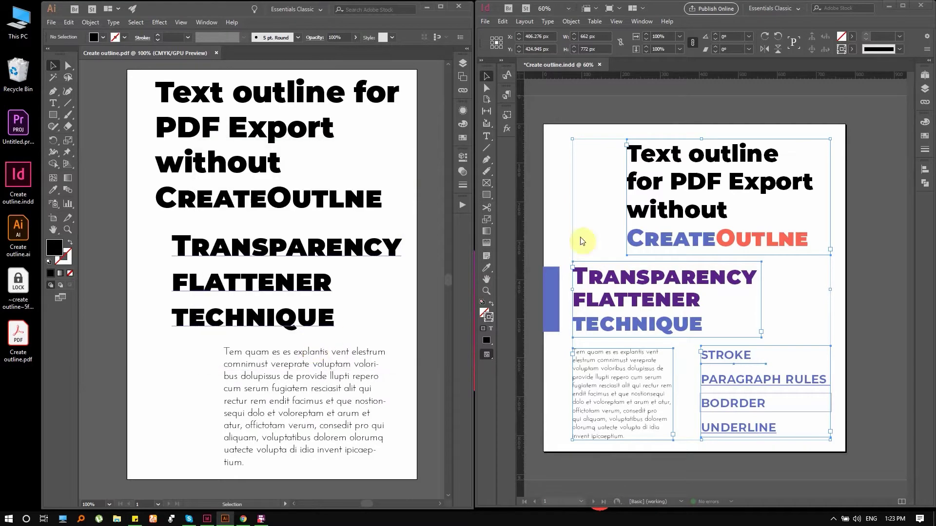
Switch to InDesign and start a new transparency flattener preset named "outline for text"
left_click(545, 144)
left_click(503, 21)
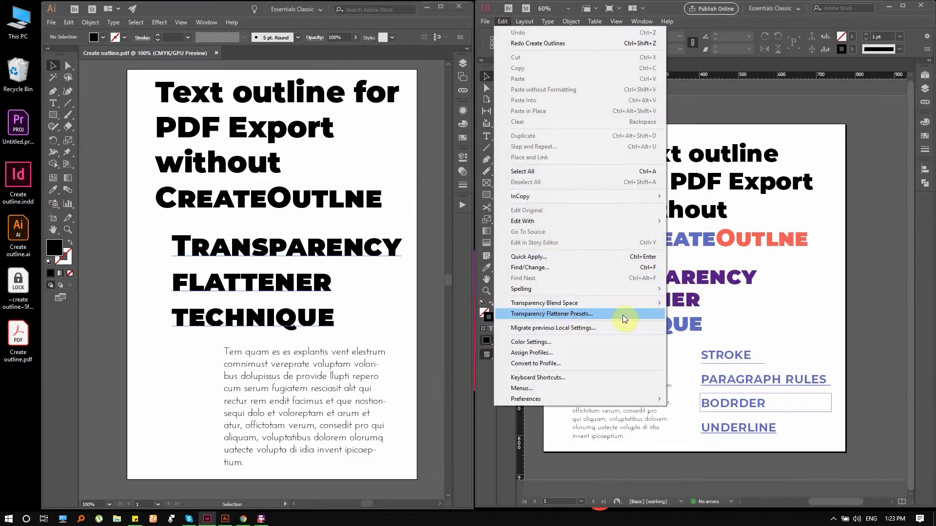
left_click(598, 315)
left_click(711, 258)
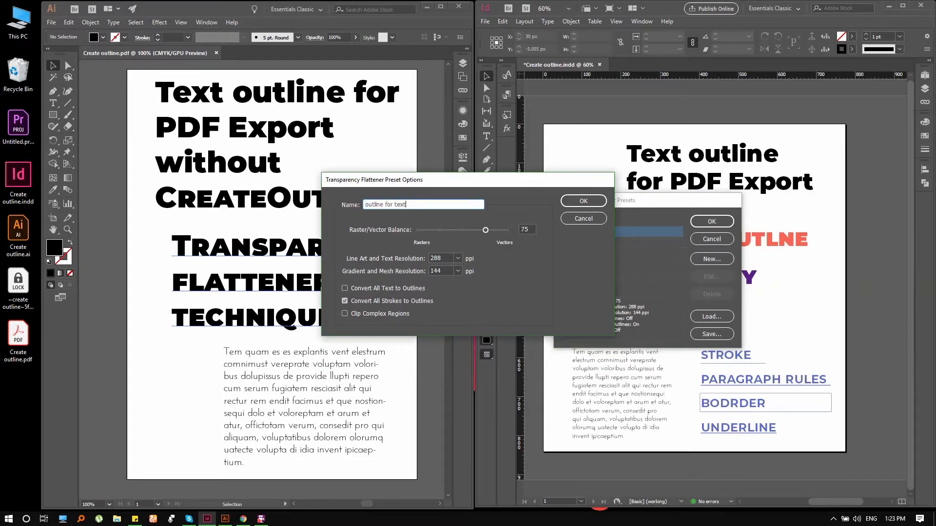
Set the InDesign preset's raster/vector balance to 100, line art resolution to 600 ppi and gradient resolution to 300 ppi, and save it
left_click(458, 258)
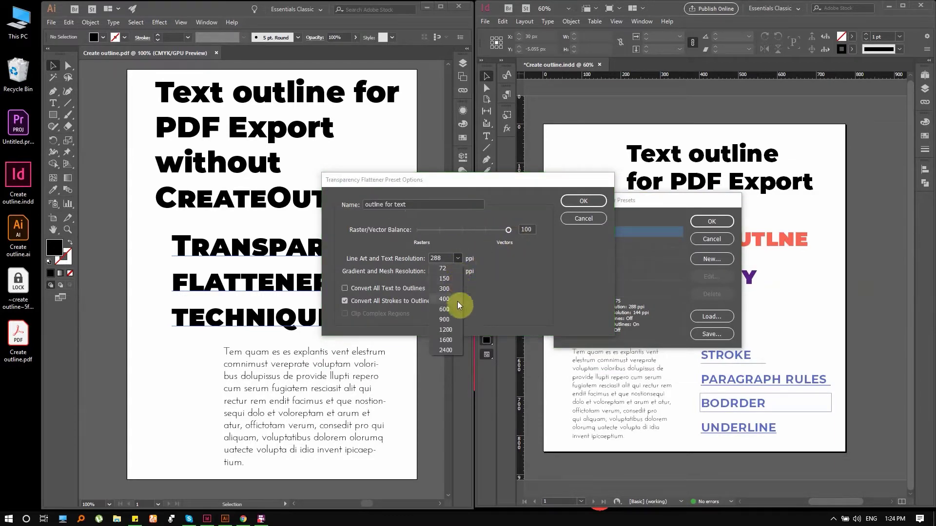
left_click(454, 311)
left_click(458, 270)
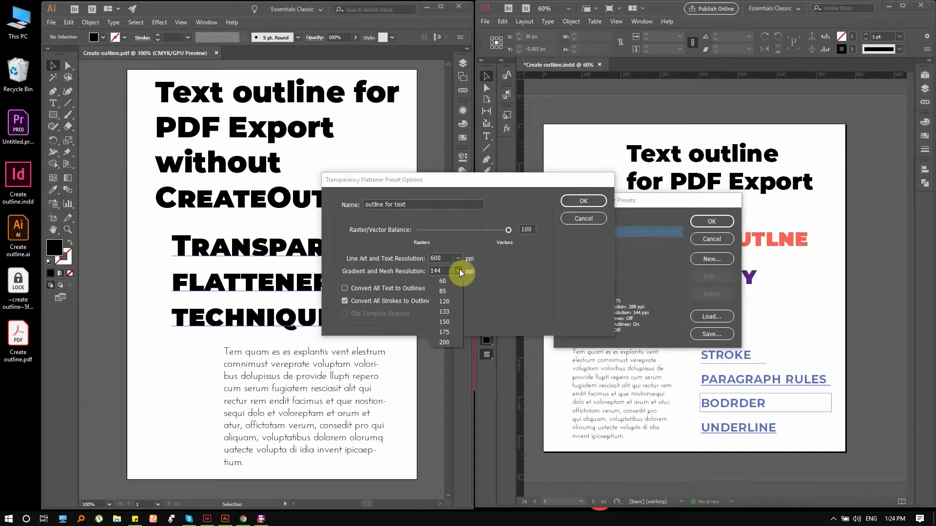
left_click(443, 272)
type("300")
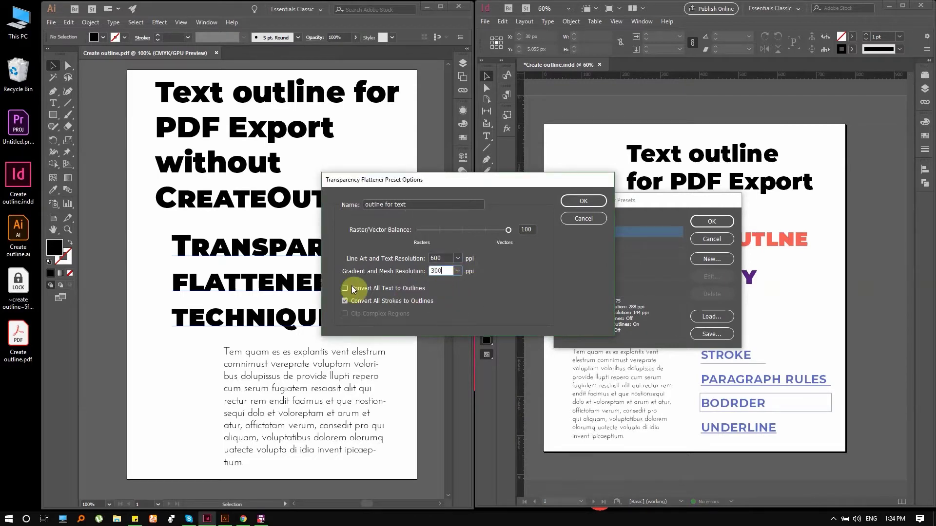
left_click(583, 200)
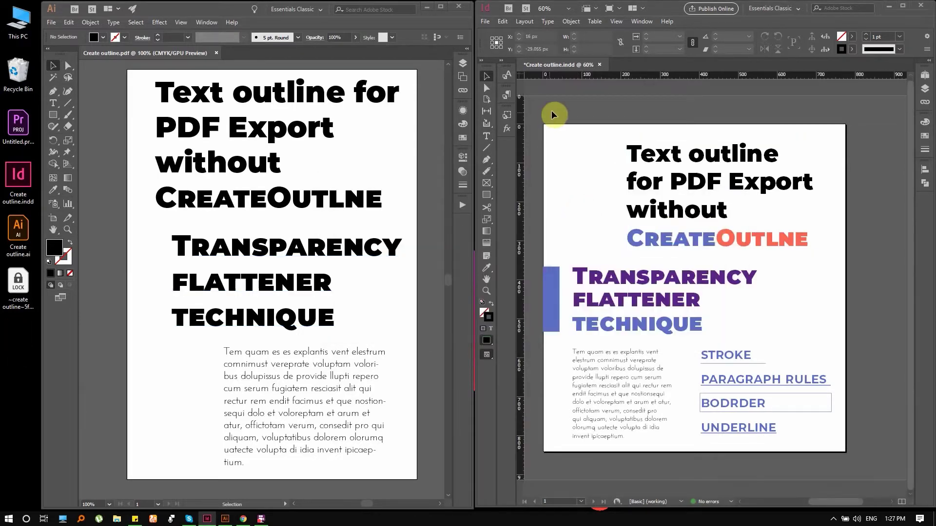
Export the InDesign document to the desktop as Create outline.pdf in Adobe PDF (Print) format with the High Quality Print preset, and open it
left_click(488, 22)
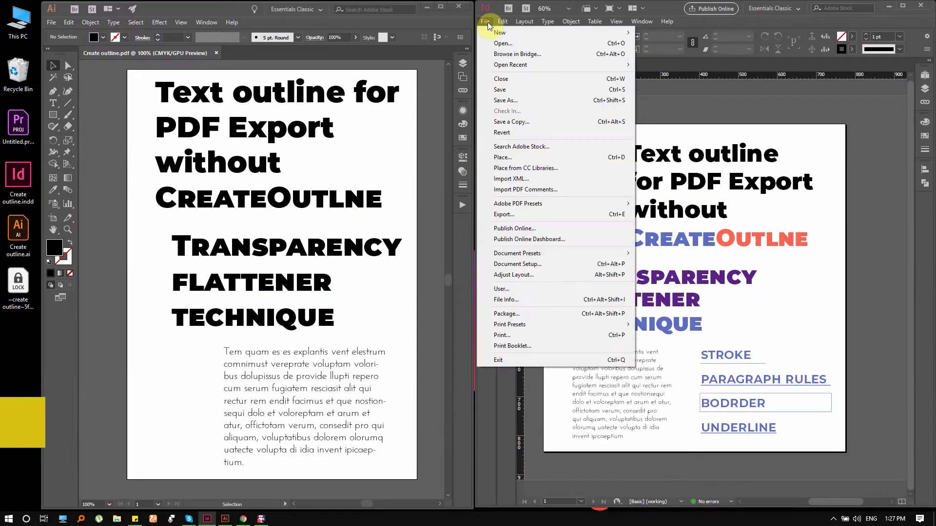
left_click(626, 215)
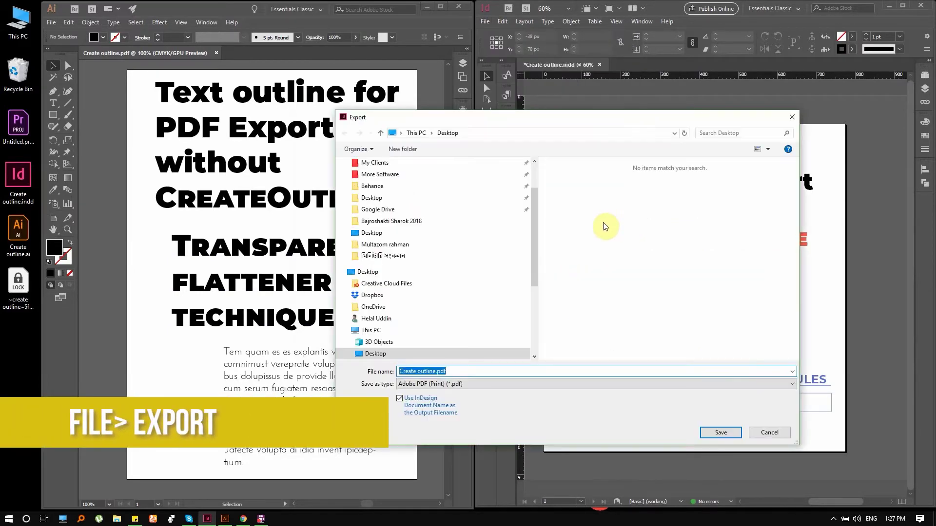
left_click(484, 384)
left_click(470, 411)
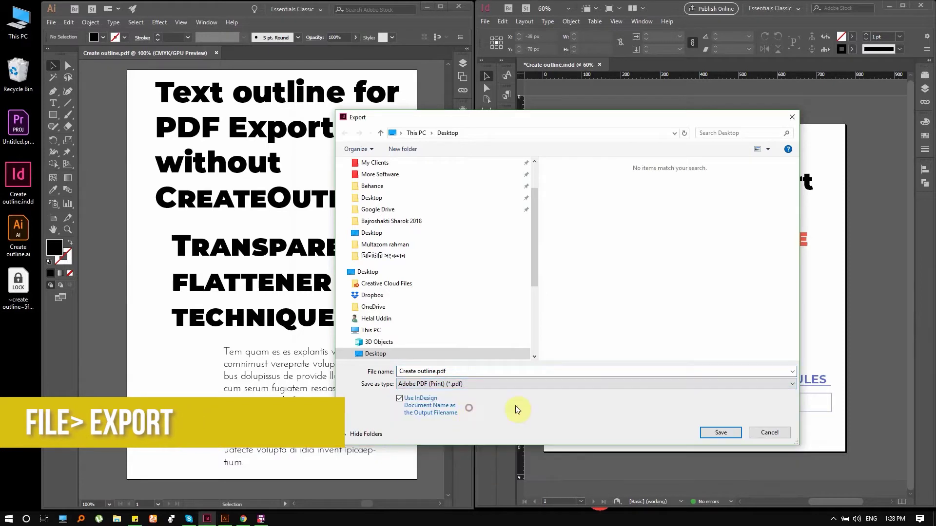
left_click(721, 432)
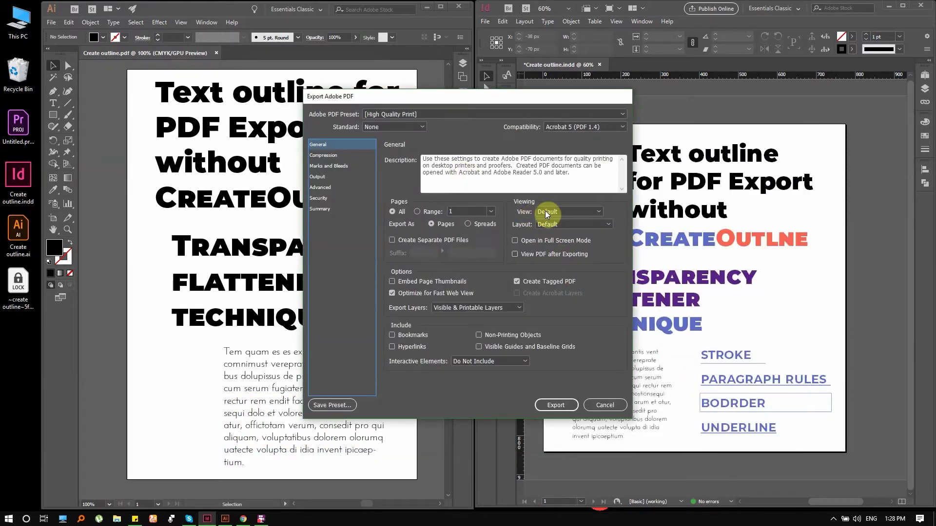
left_click(564, 407)
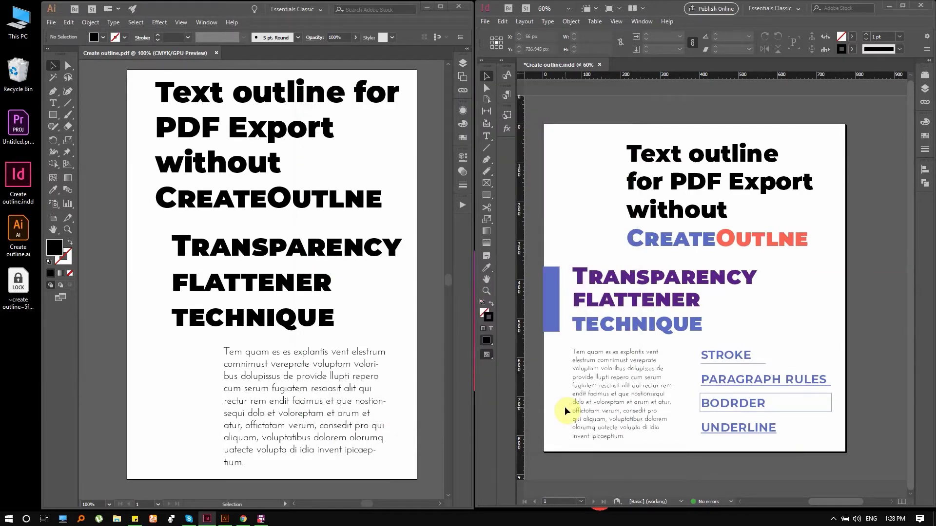
double_click(25, 350)
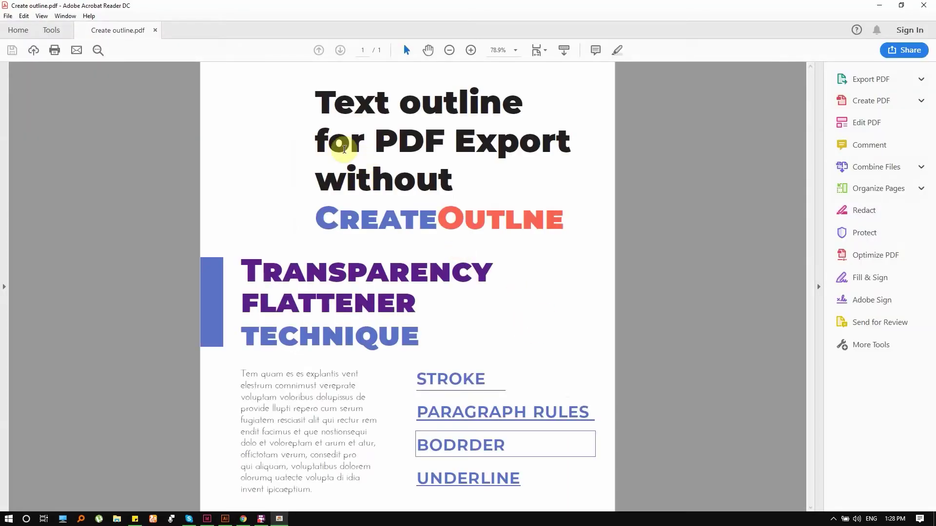
Check whether the text in the exported Create outline.pdf is selectable, inspect its fonts in the document properties, and close the PDF
left_click(284, 92)
triple_click(400, 105)
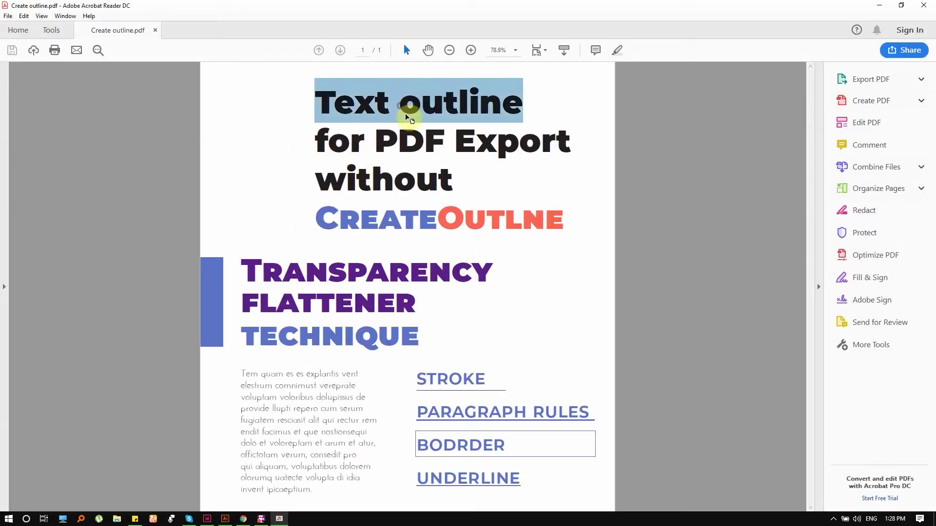
left_click_drag(524, 478, 215, 145)
left_click(215, 145)
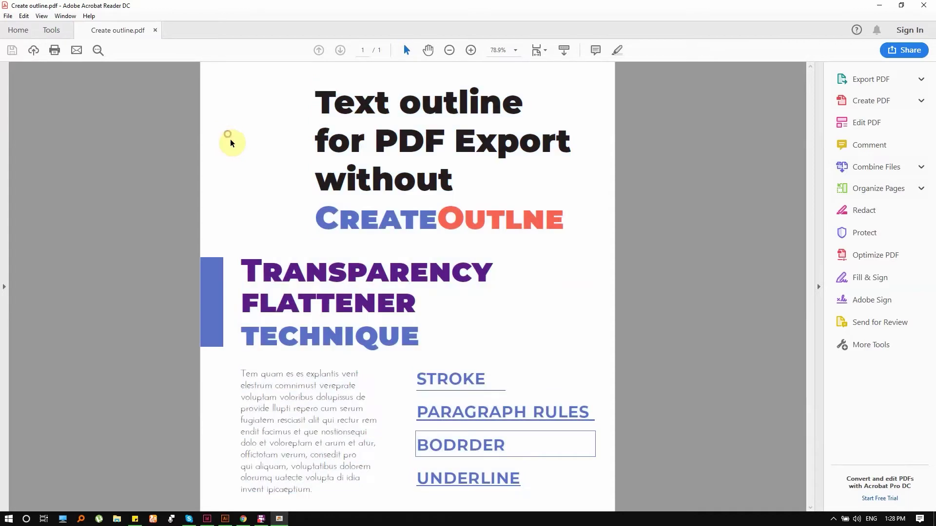
left_click(9, 16)
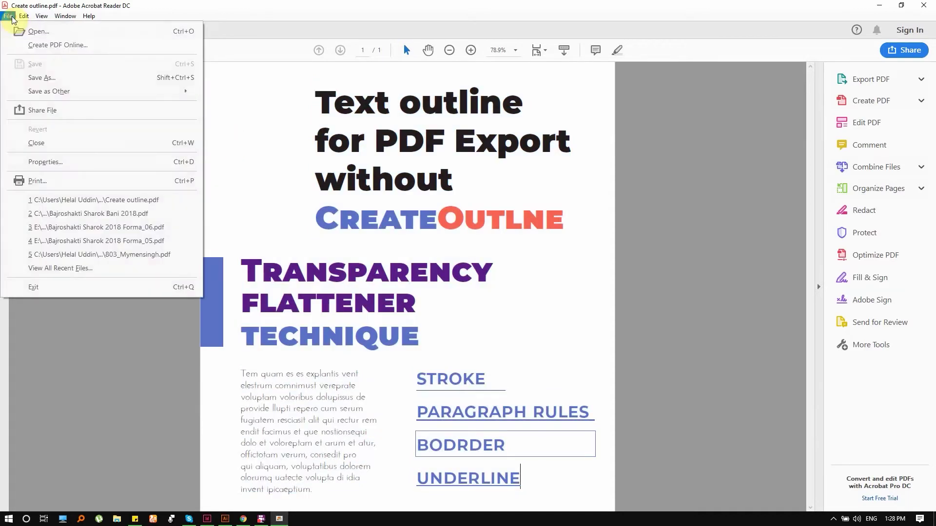
left_click(84, 162)
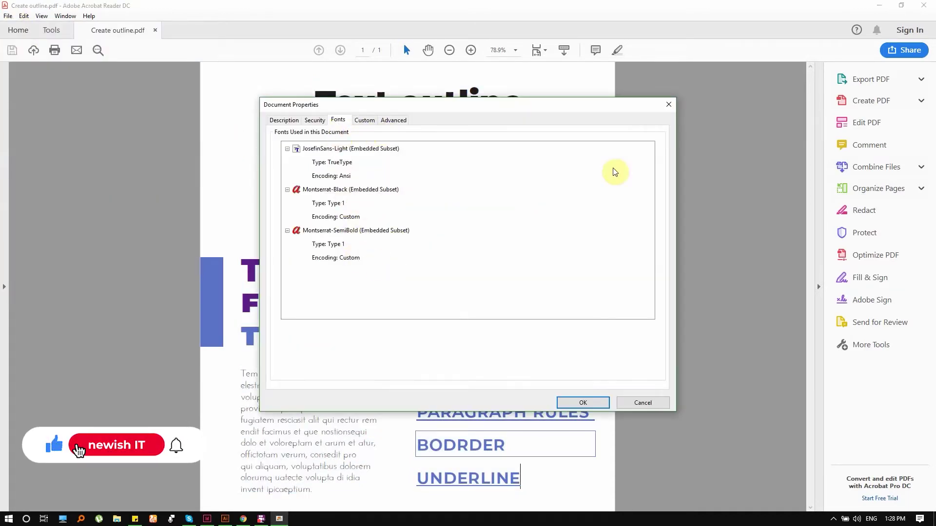
left_click(668, 104)
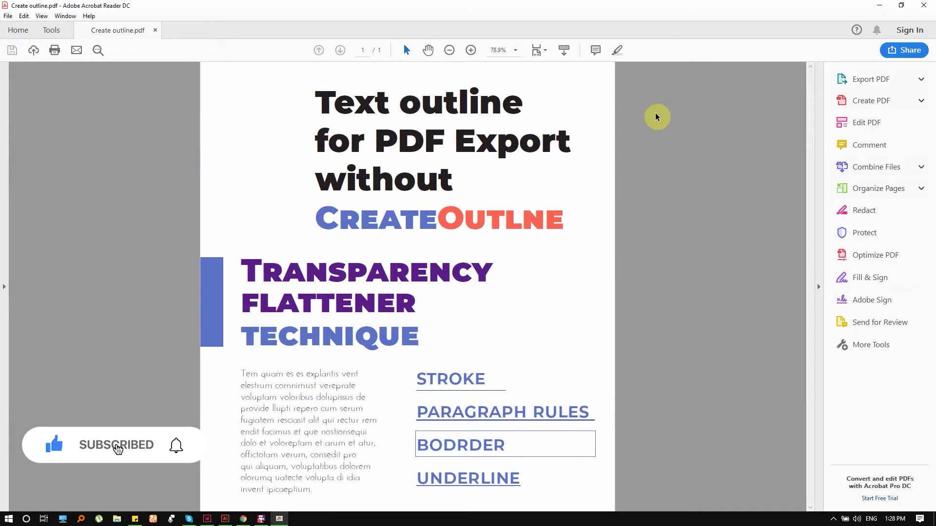
left_click(924, 5)
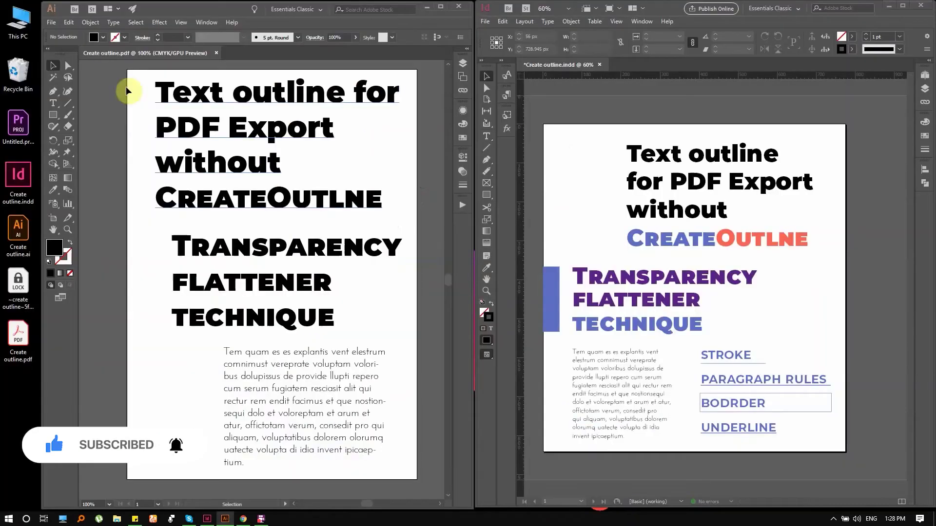
Save the Illustrator document to the desktop as Create outline illustrator.pdf with the Illustrator Default preset, and view the PDF
left_click(51, 22)
left_click(94, 111)
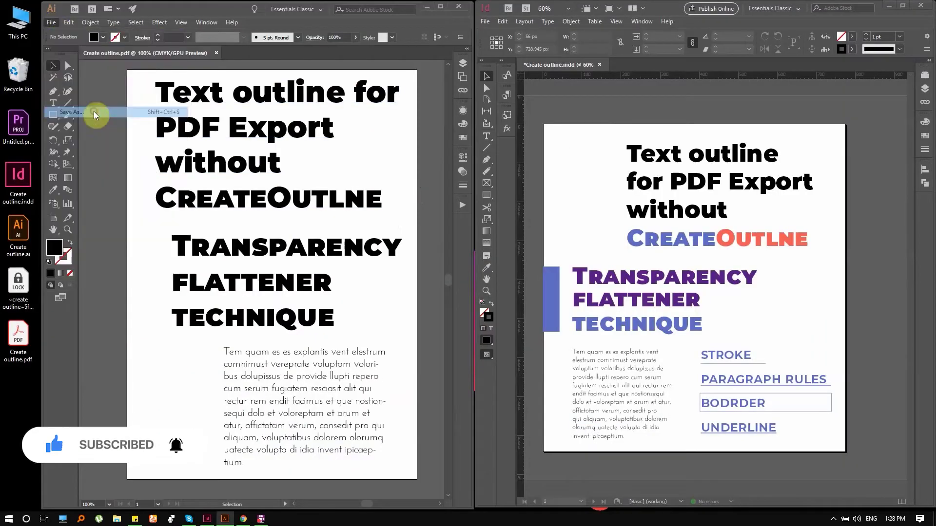
left_click(175, 242)
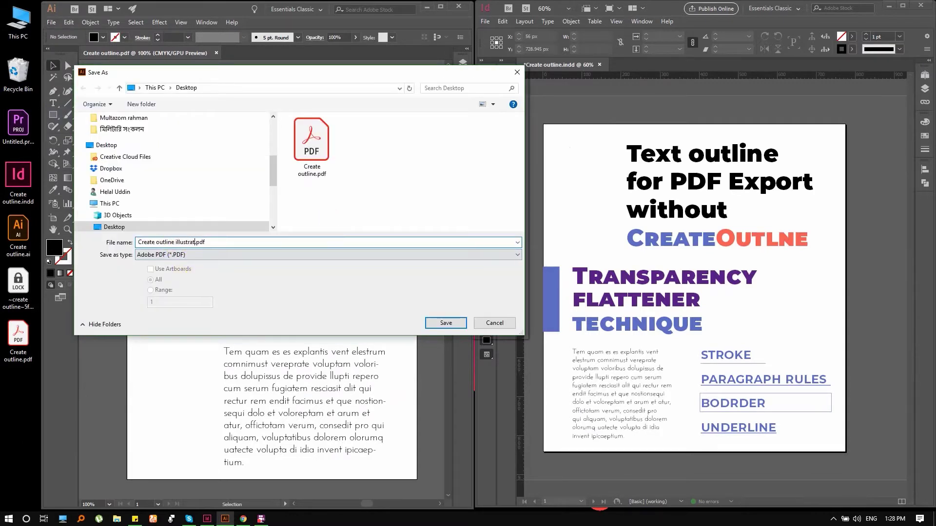
left_click(226, 250)
left_click(226, 250)
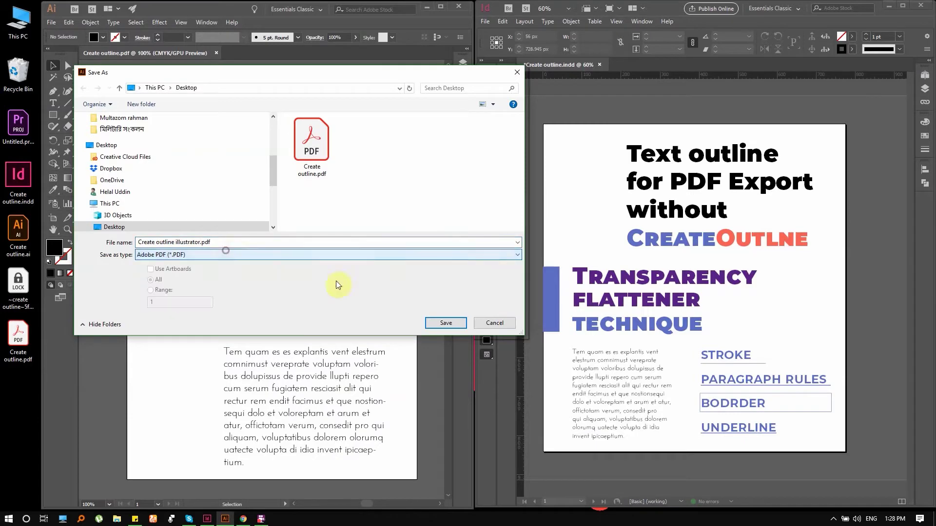
left_click(447, 324)
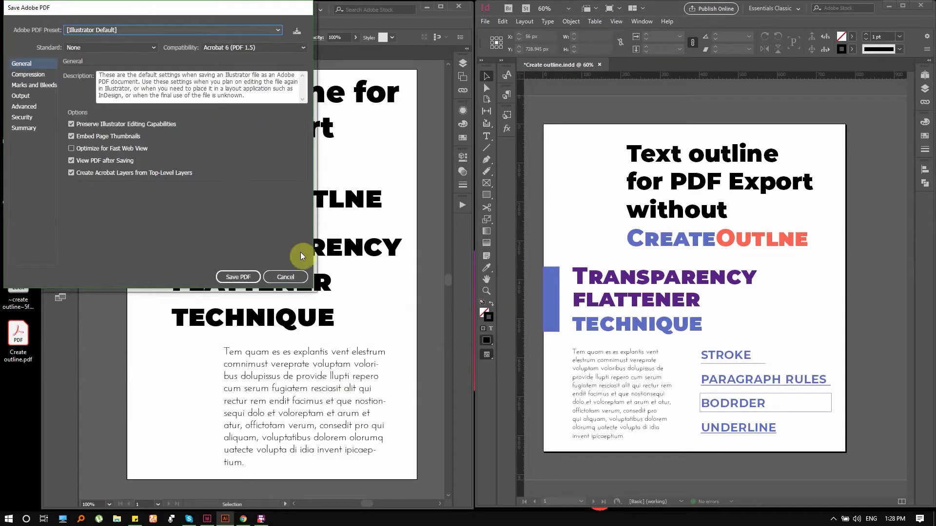
left_click(239, 276)
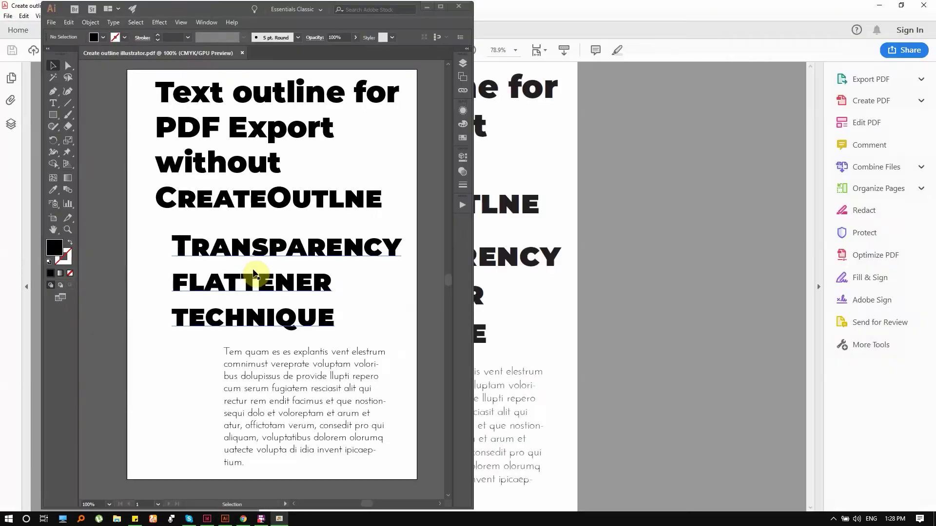
left_click(519, 9)
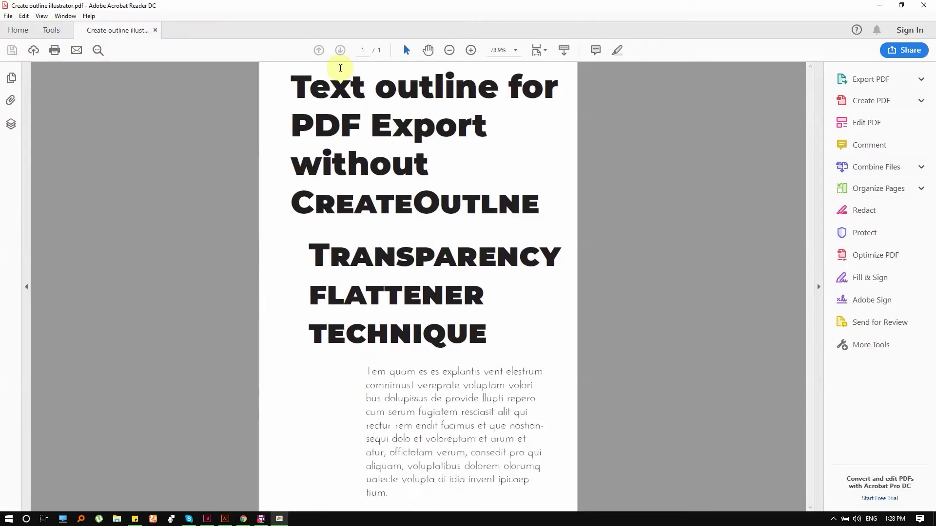
Check whether the text in Create outline illustrator.pdf is selectable and inspect its fonts in the document properties
left_click_drag(294, 81, 466, 326)
left_click(478, 367)
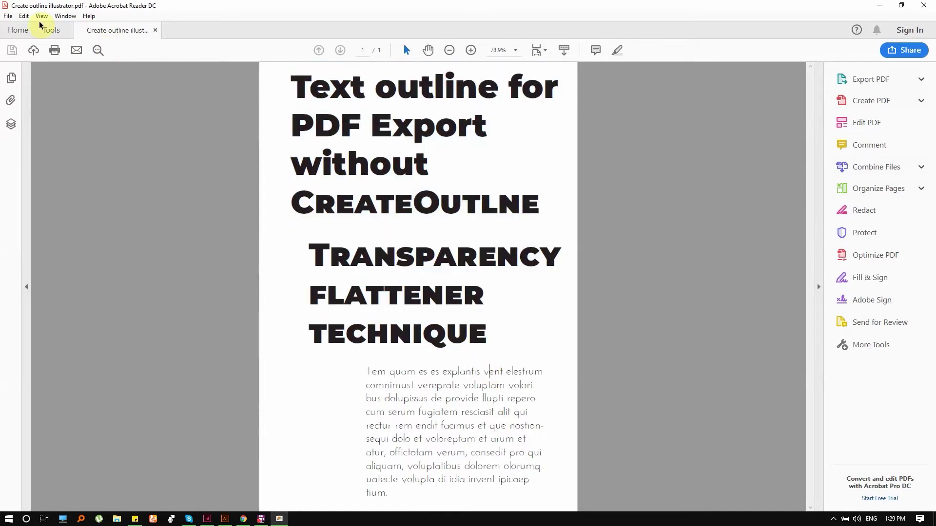
left_click(8, 16)
left_click(62, 163)
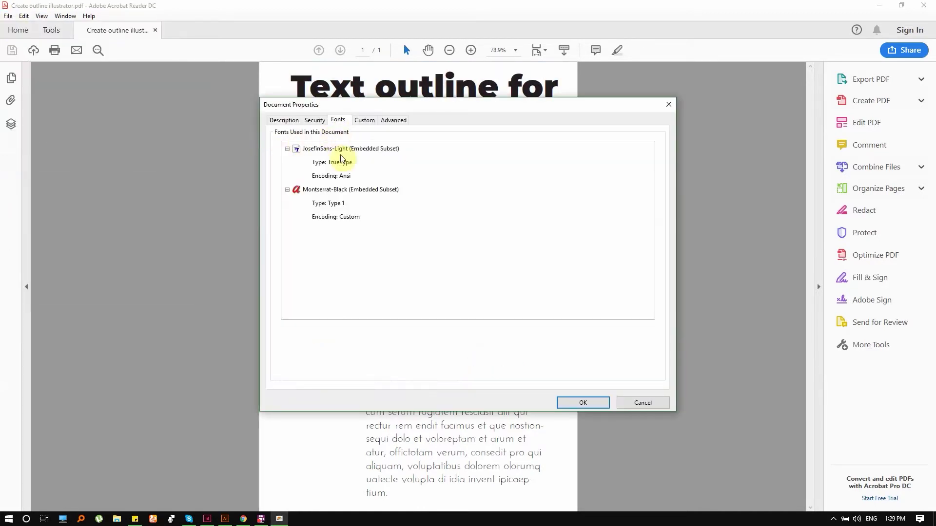
left_click(669, 104)
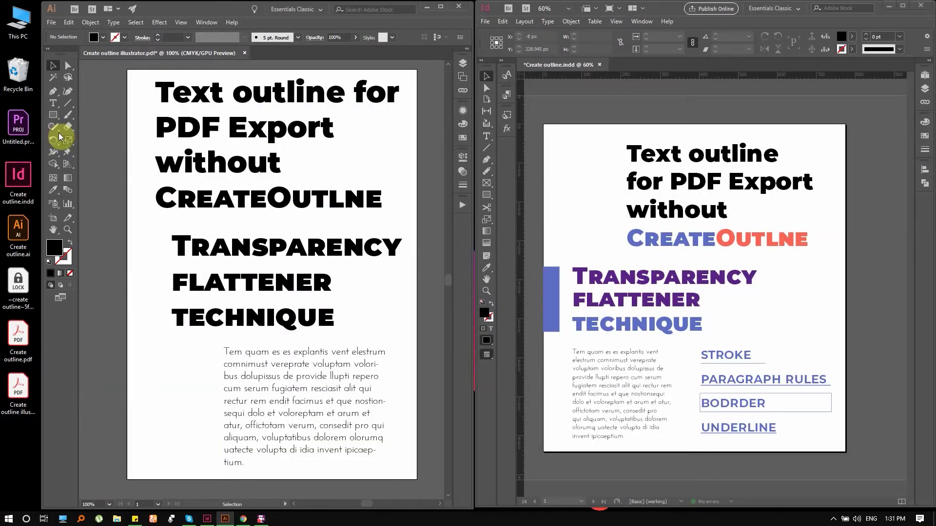
Draw a small black rectangle at the lower left edge of the Illustrator artboard and set its opacity to 0%
left_click(53, 114)
left_click_drag(130, 389, 150, 403)
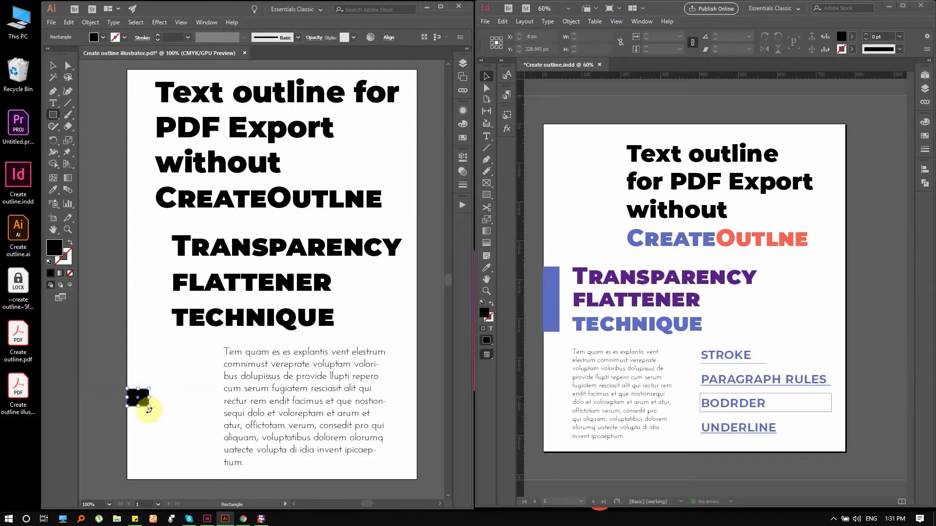
left_click(460, 171)
left_click(207, 22)
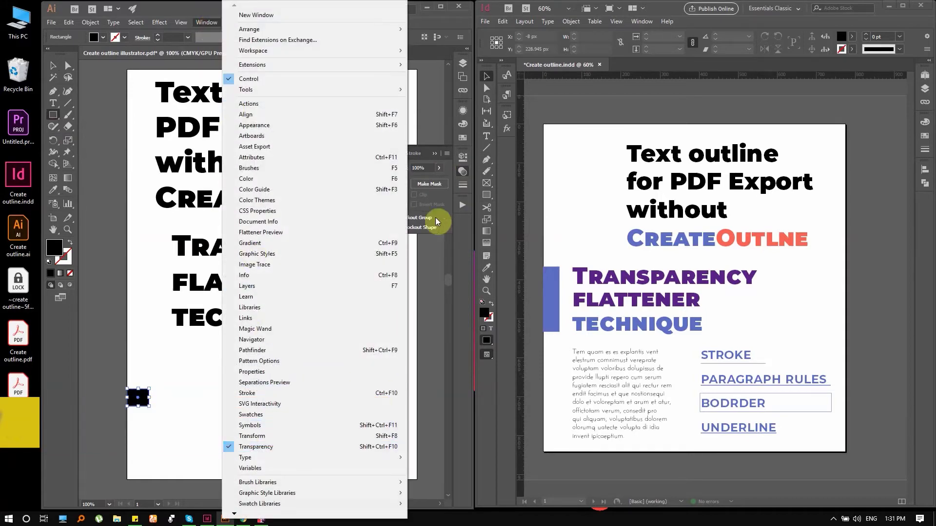
left_click(438, 169)
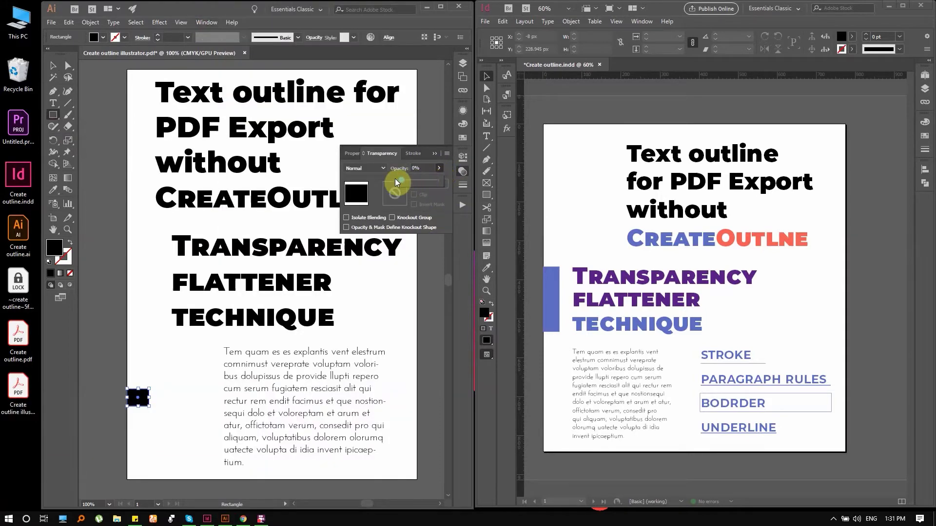
left_click_drag(394, 178, 394, 179)
left_click(434, 154)
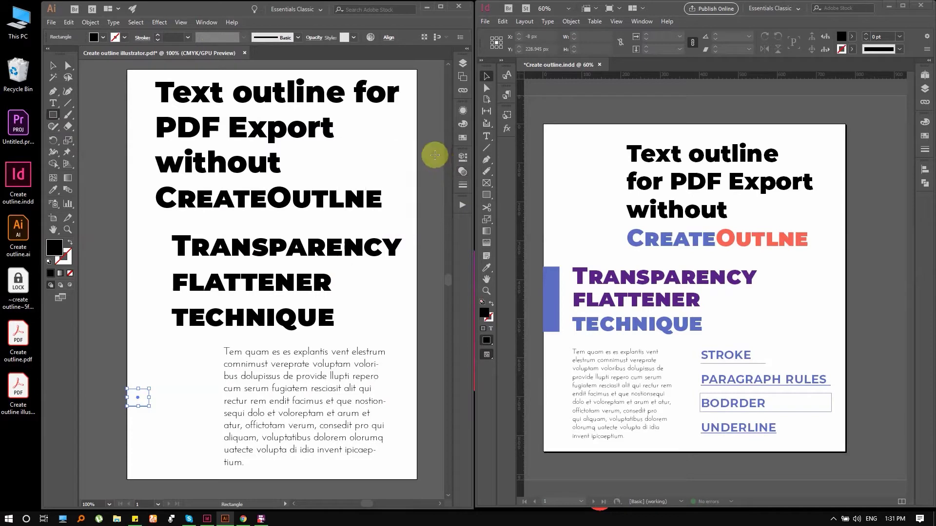
In InDesign, draw a black rectangle about 68 by 58 px left of the main heading and make it fully transparent
left_click(492, 77)
left_click(486, 196)
left_click_drag(554, 178, 580, 200)
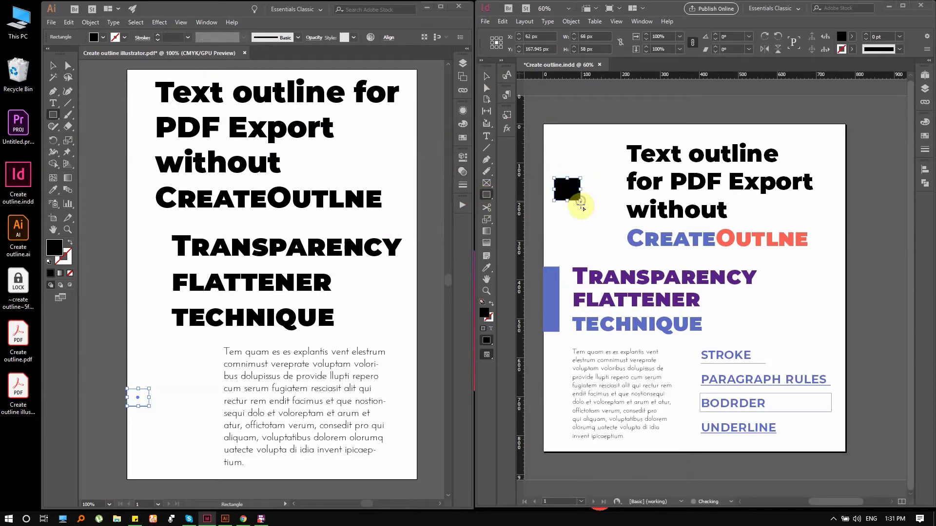
left_click(508, 130)
left_click_drag(625, 136, 575, 138)
left_click(582, 115)
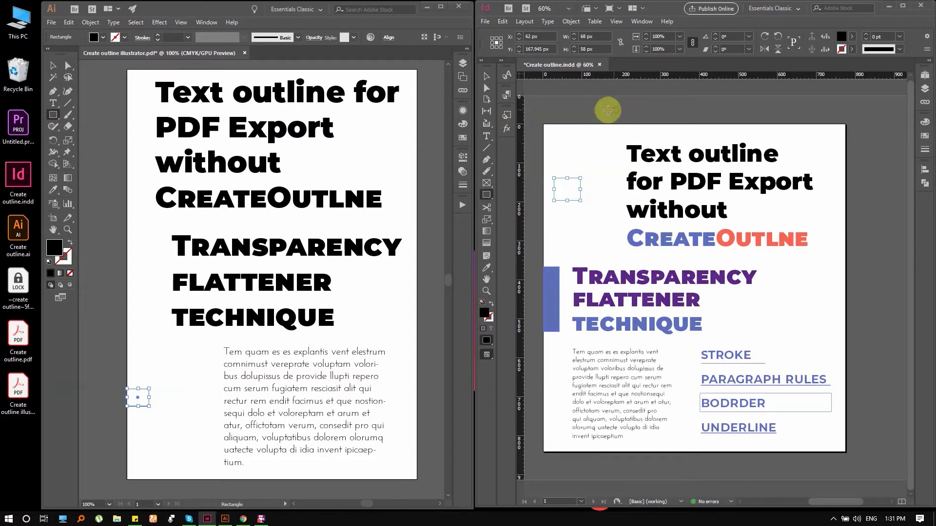
left_click(641, 21)
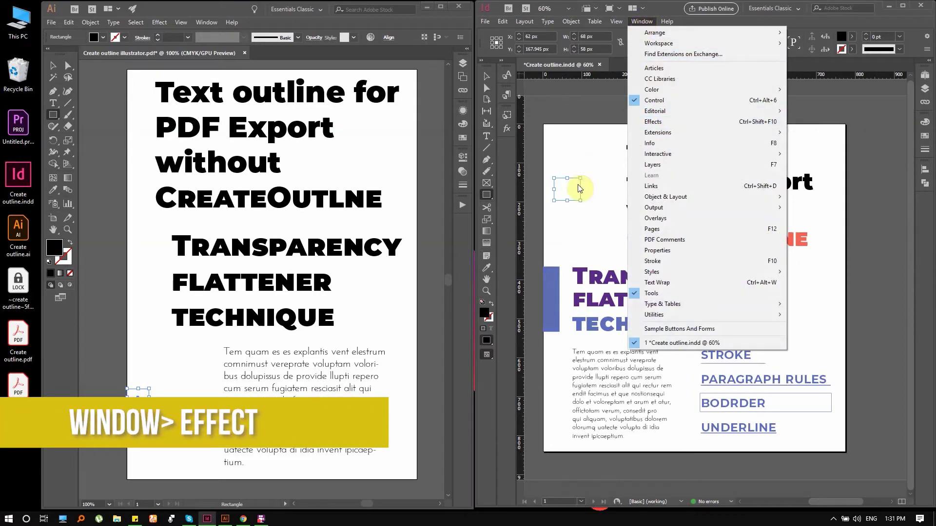
left_click(486, 77)
Switch to Illustrator and save the document over Create outline illustrator.pdf with the Illustrator Default preset, viewing the PDF
left_click(142, 173)
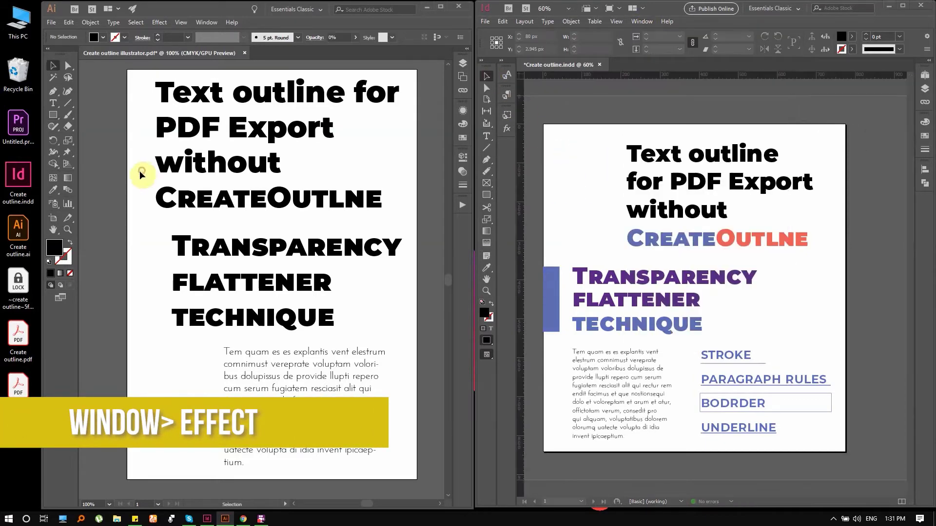
left_click(51, 22)
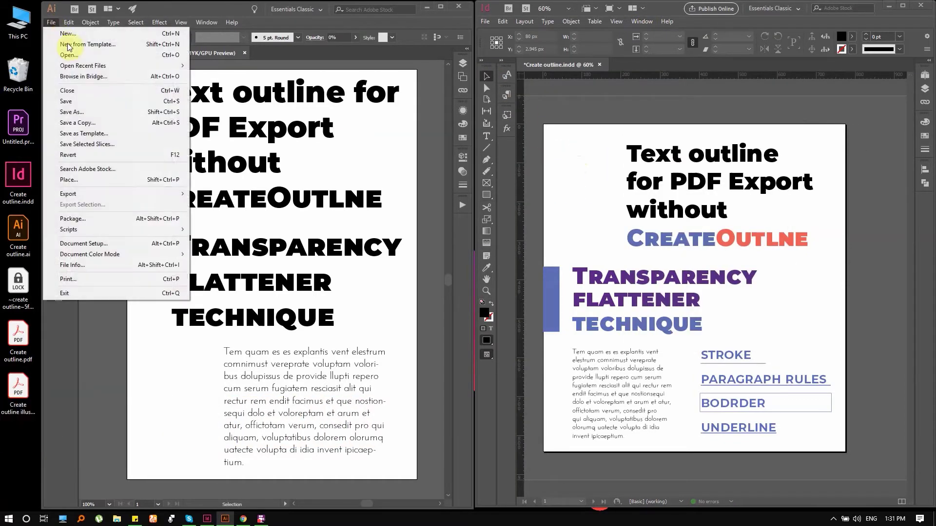
left_click(117, 112)
left_click(306, 159)
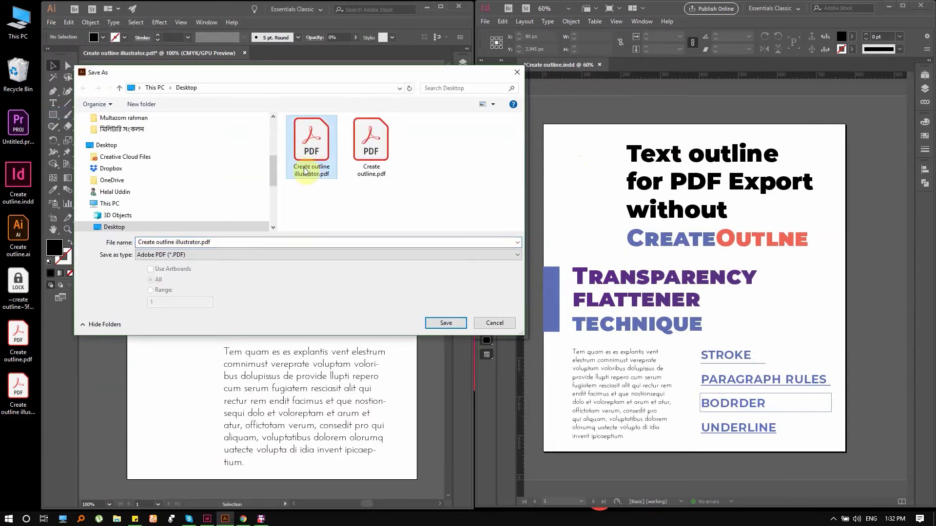
left_click(445, 326)
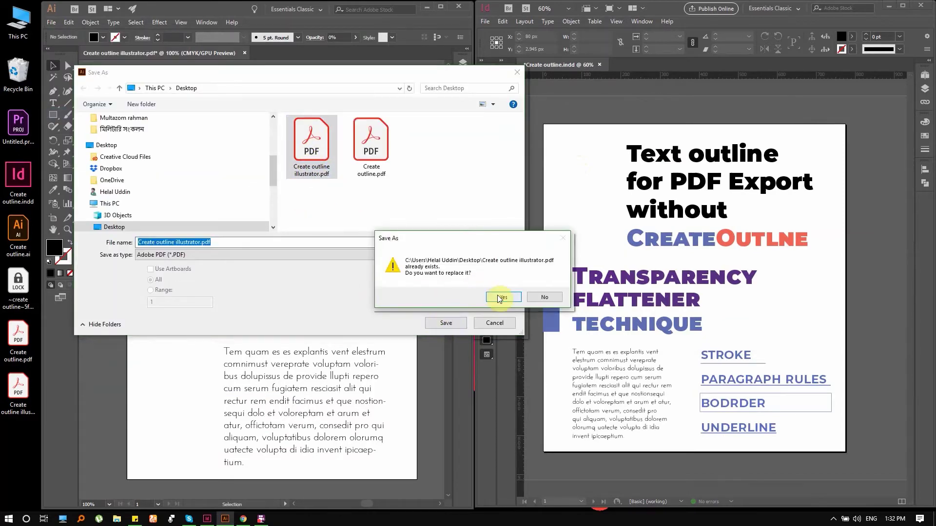
left_click(502, 297)
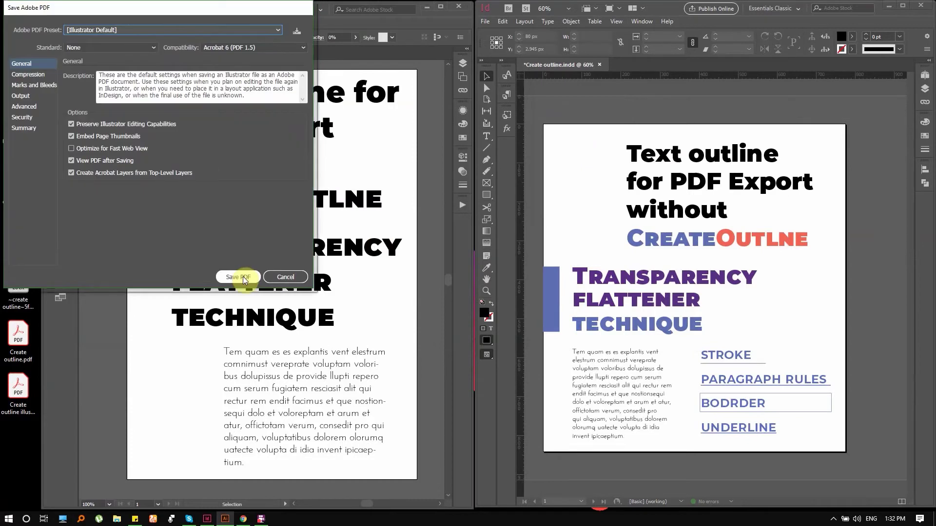
left_click(243, 279)
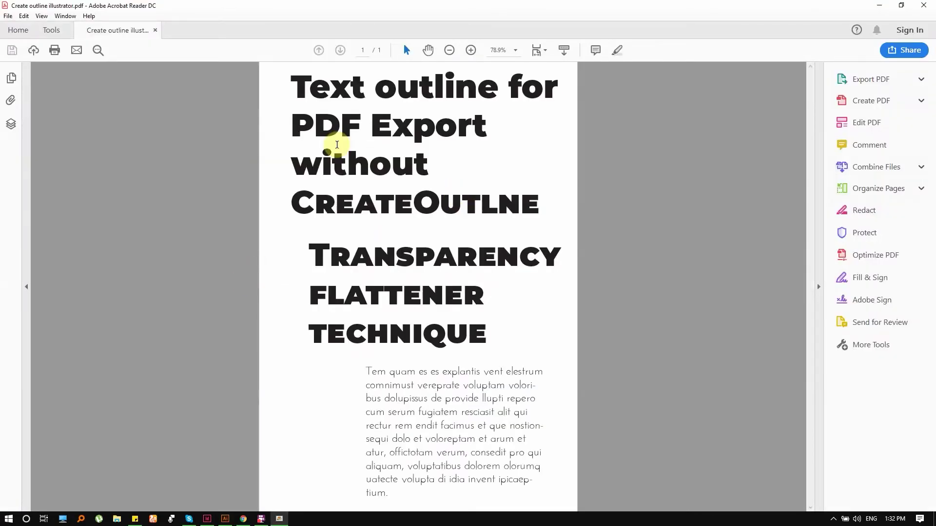
Inspect the fonts of the resaved Illustrator PDF, test whether its heading text is selectable, and close the PDF
left_click(8, 15)
left_click(75, 161)
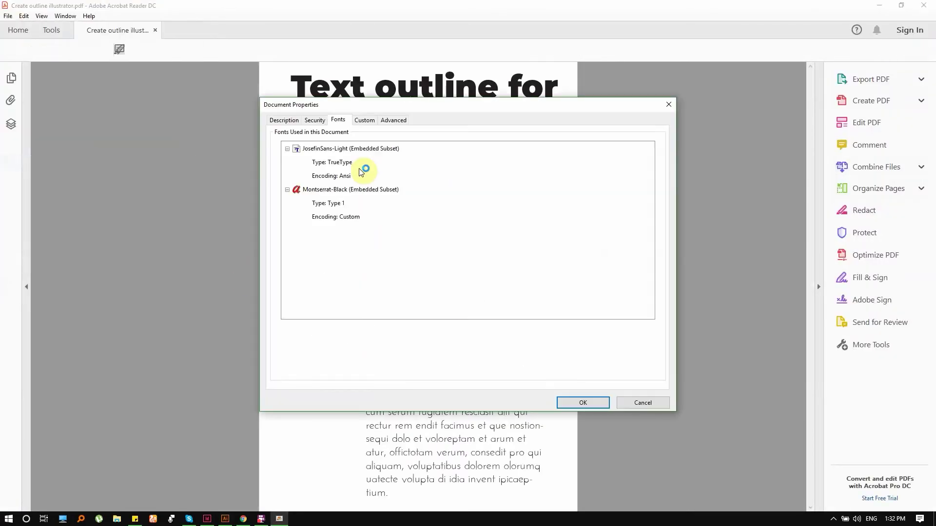
left_click(668, 105)
triple_click(431, 138)
left_click(536, 143)
left_click(923, 4)
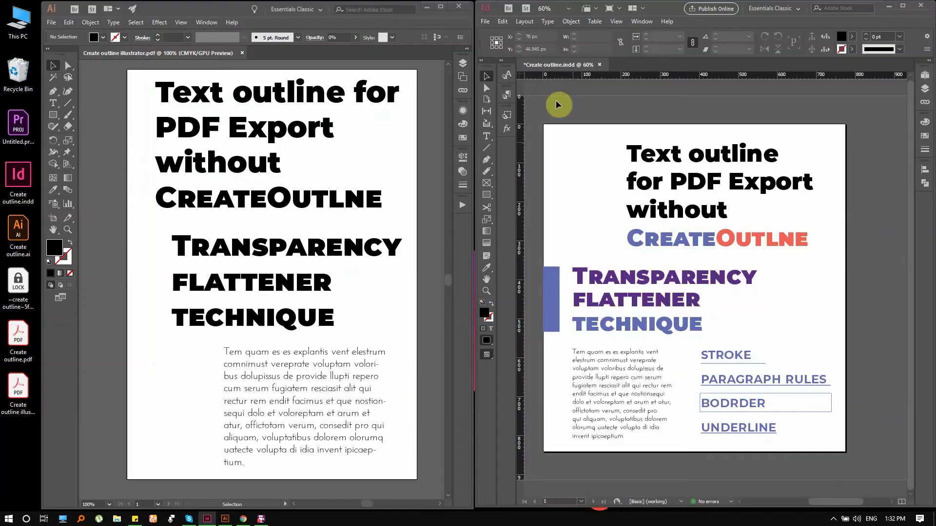
Export the InDesign document over Create outline.pdf with the High Quality Print preset and View PDF after Exporting enabled
left_click(486, 21)
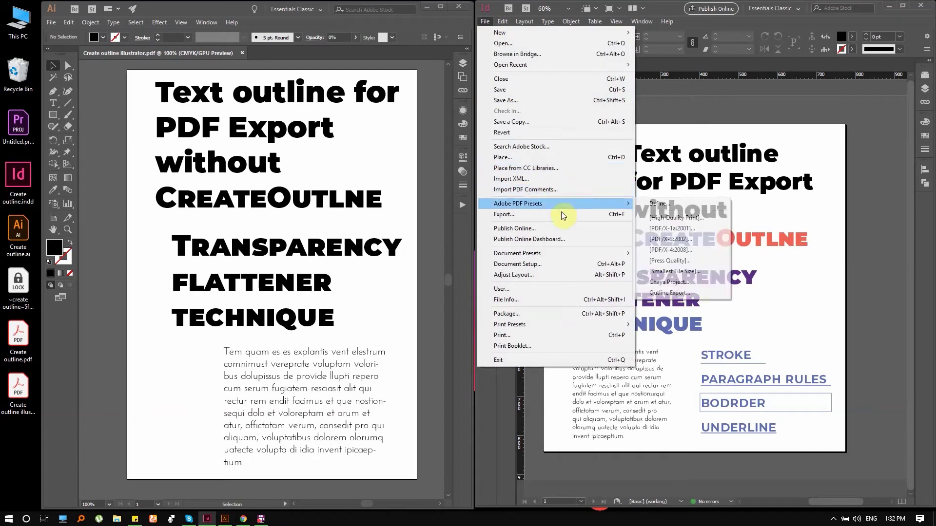
left_click(563, 214)
left_click(635, 193)
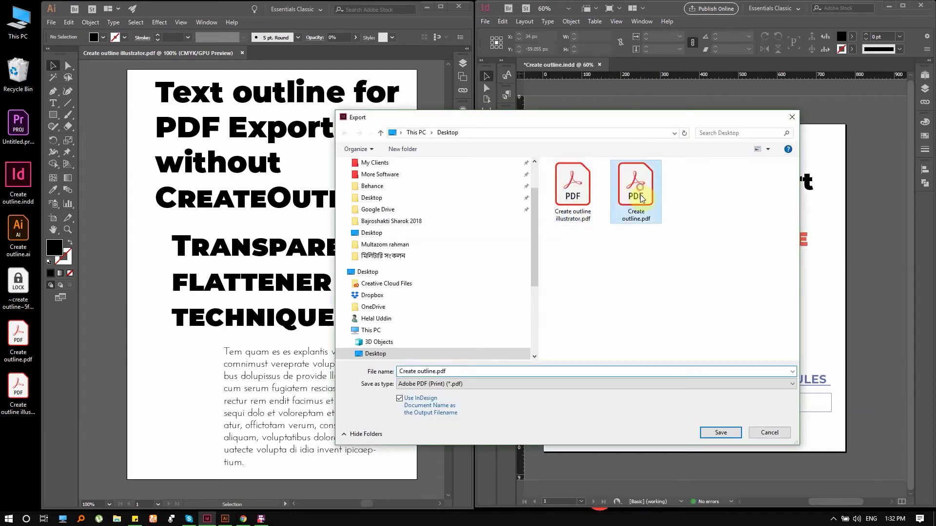
left_click(720, 432)
left_click(496, 262)
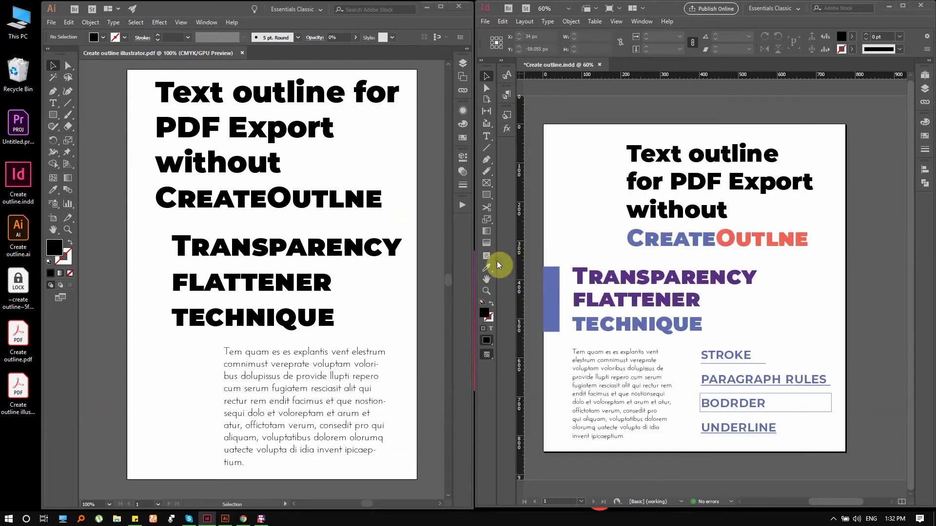
left_click(555, 254)
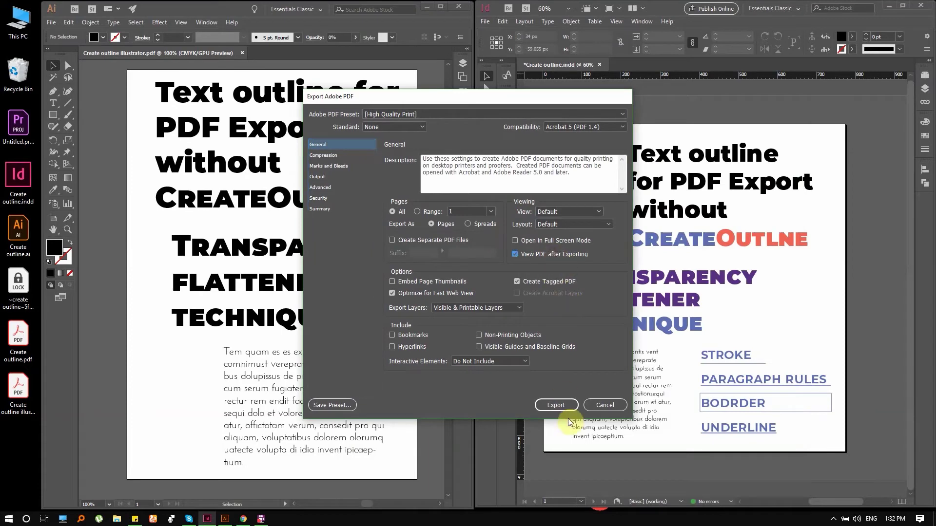
left_click(555, 405)
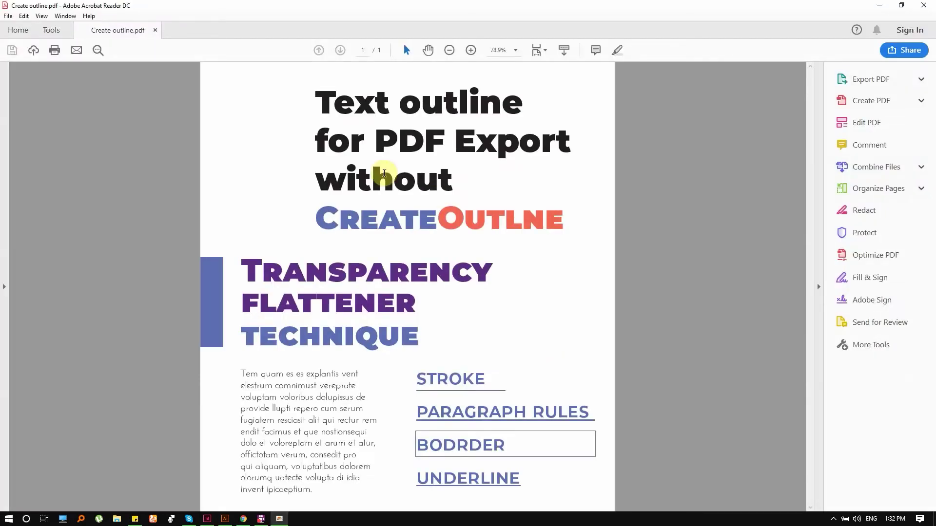
Test whether the first heading line of the exported InDesign PDF is selectable and inspect the fonts listed in its document properties
triple_click(370, 117)
left_click(13, 17)
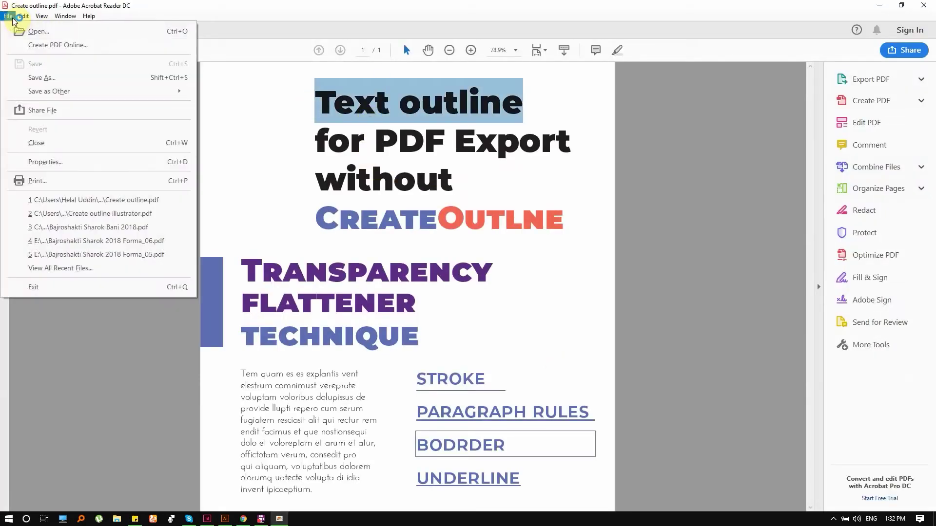
left_click(100, 159)
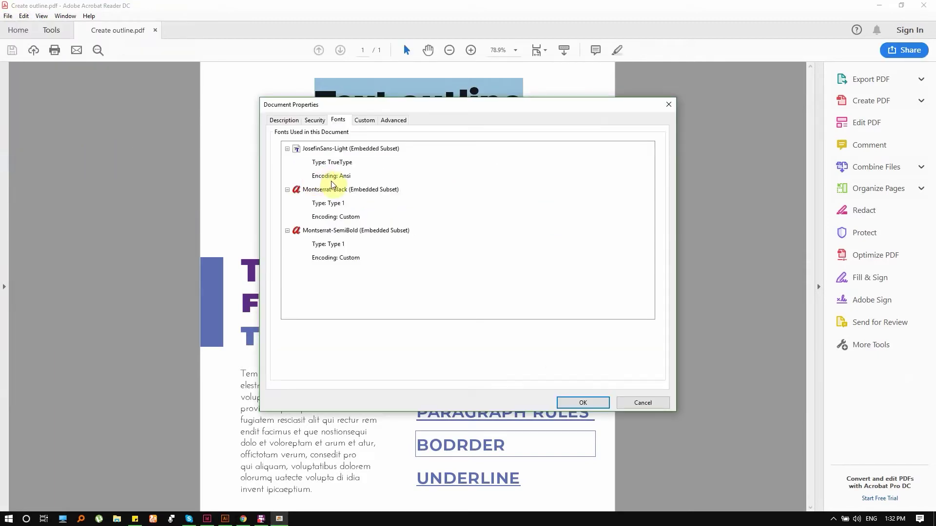
left_click(580, 403)
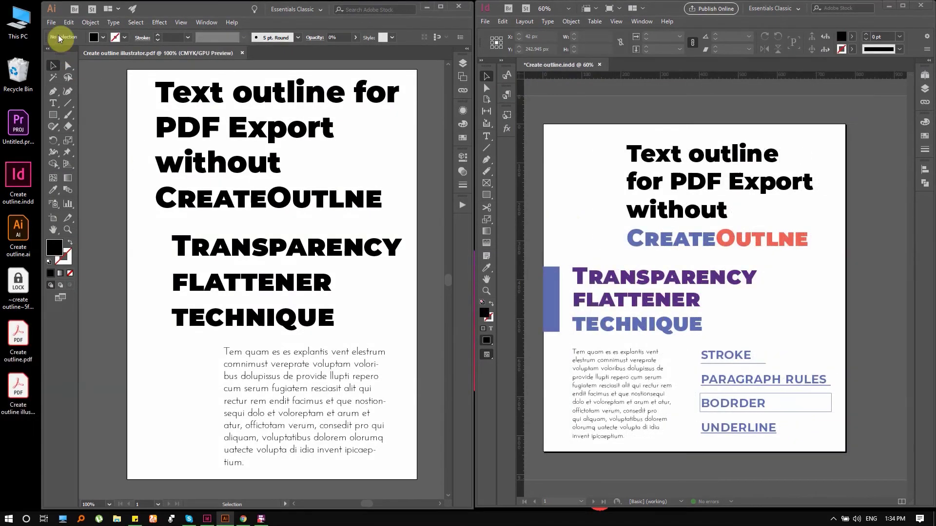
In Illustrator, save the document over Create outline illustrator.pdf, setting the PDF compatibility to Acrobat 4 (PDF 1.3)
left_click(51, 22)
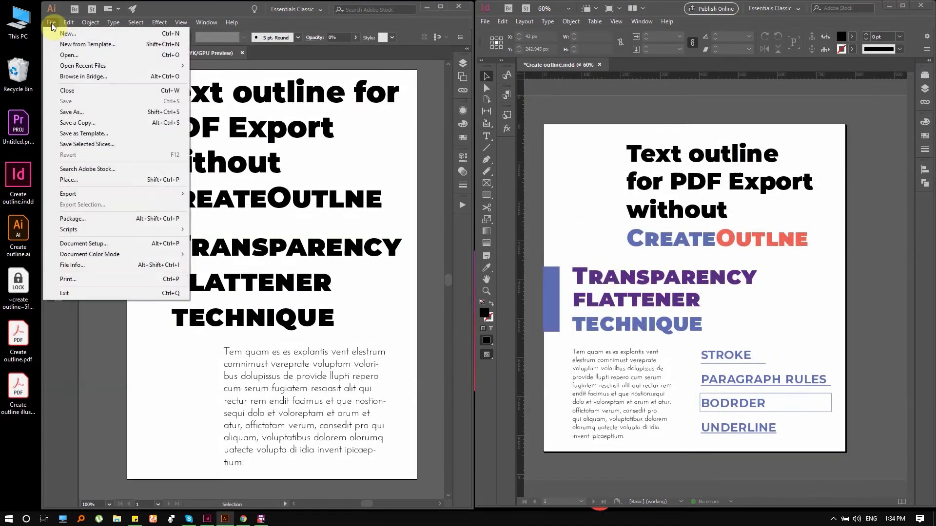
left_click(122, 112)
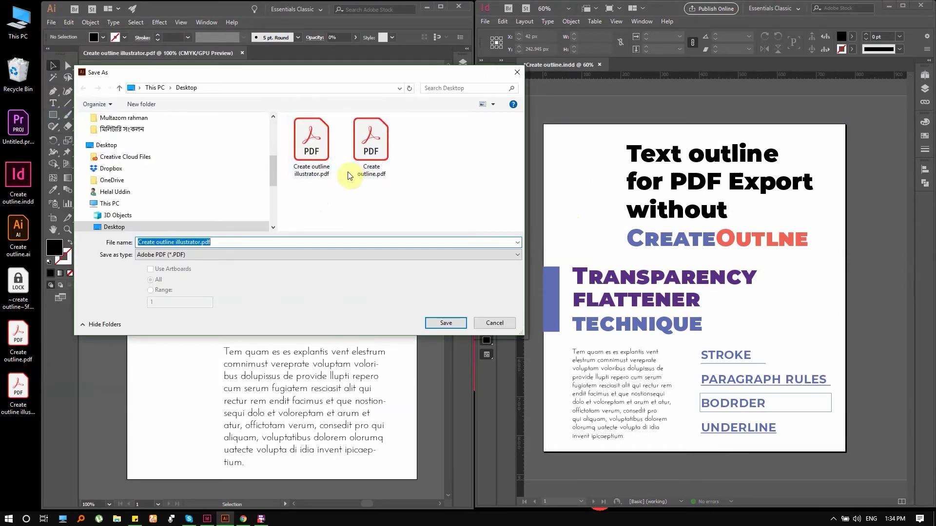
left_click(432, 323)
left_click(492, 296)
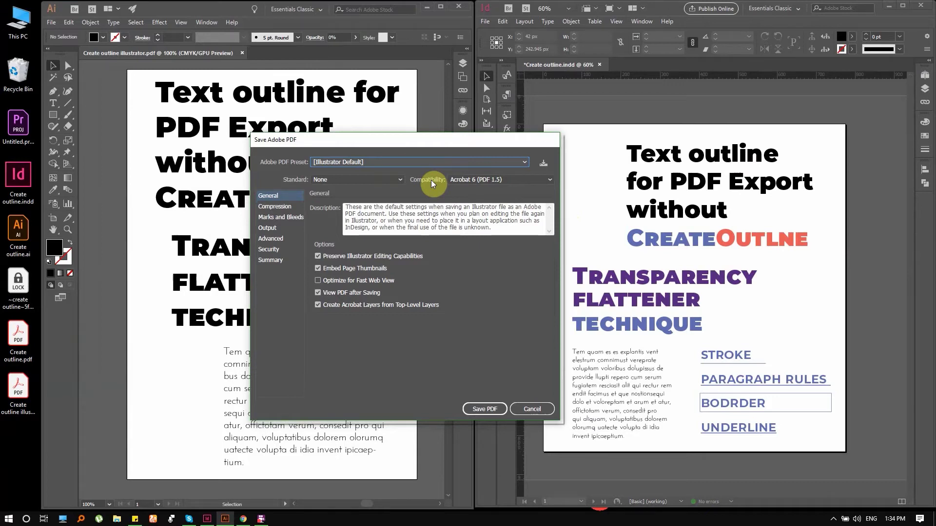
left_click(546, 181)
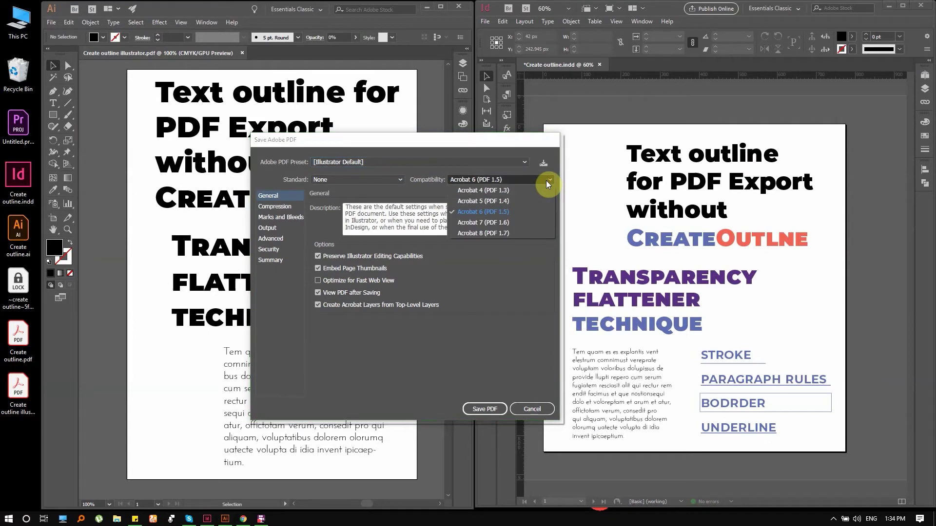
left_click(481, 191)
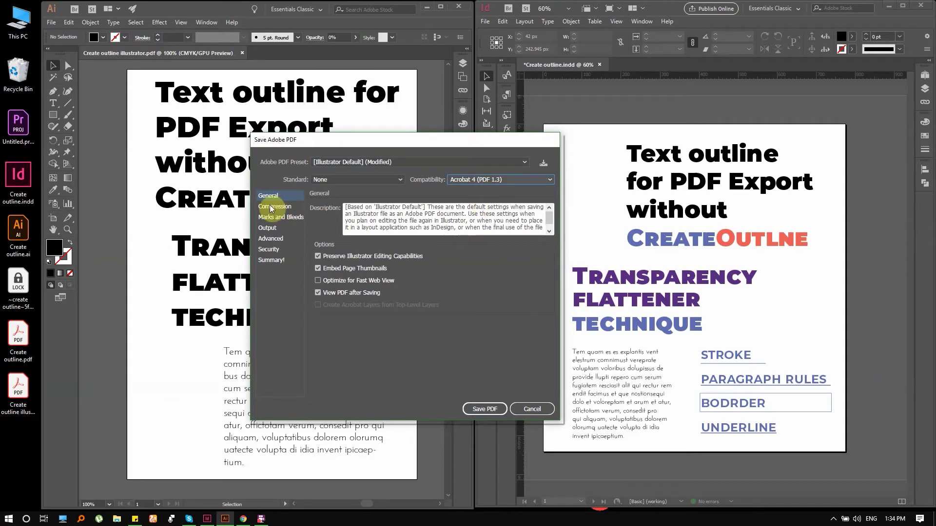
Choose the outline for text transparency flattener preset for the Illustrator PDF and save it
left_click(276, 242)
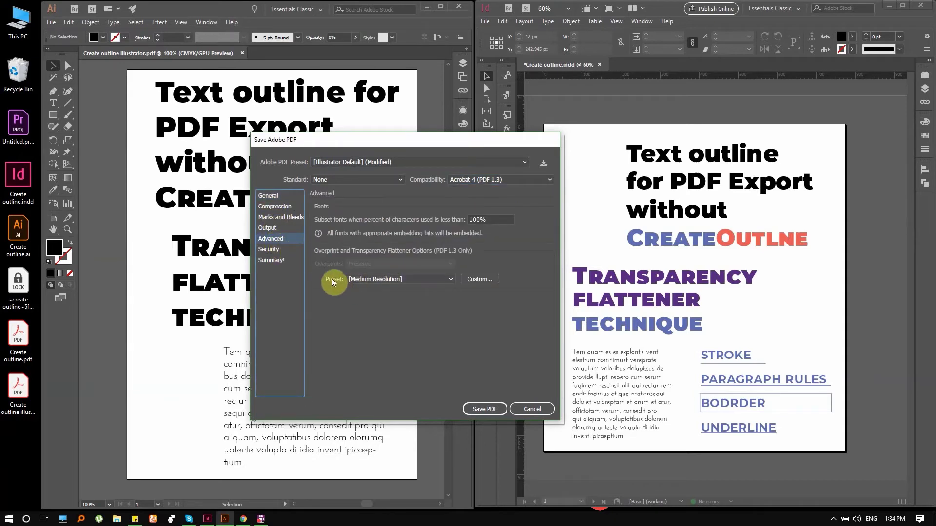
left_click(439, 280)
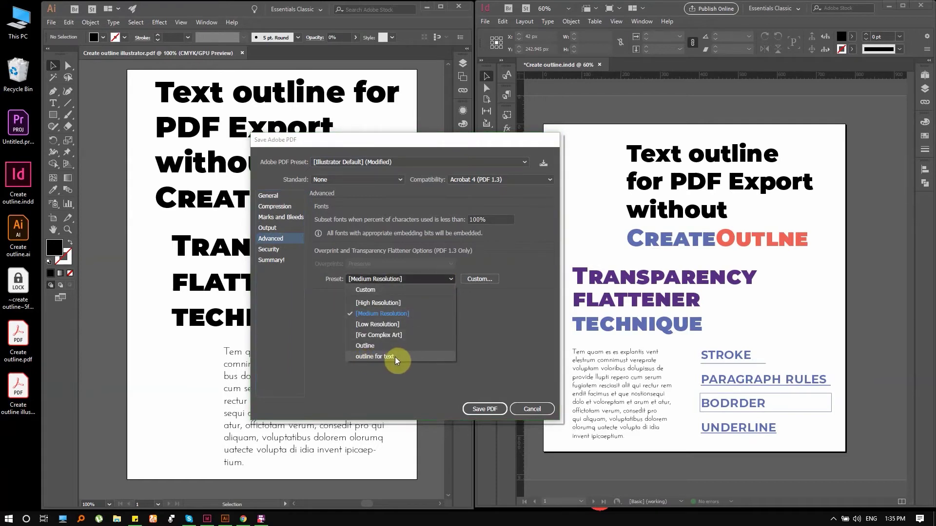
left_click(435, 358)
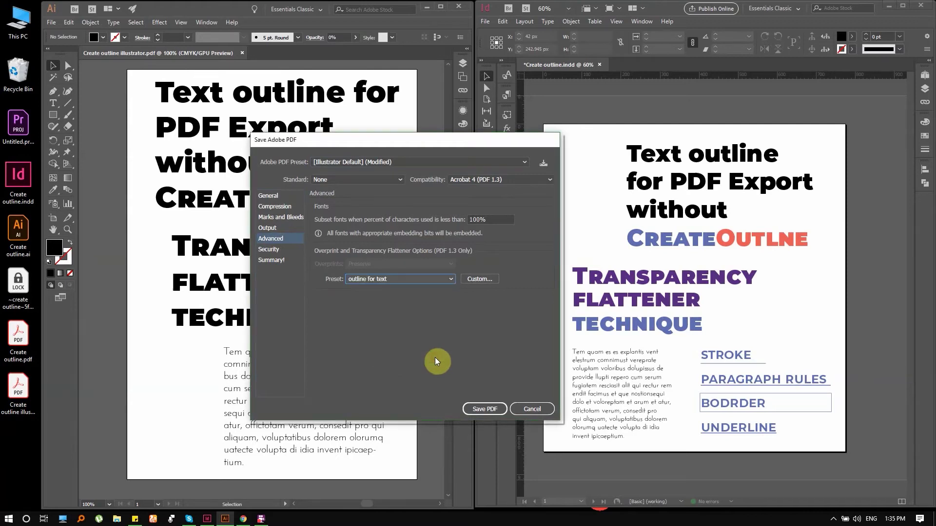
left_click(489, 408)
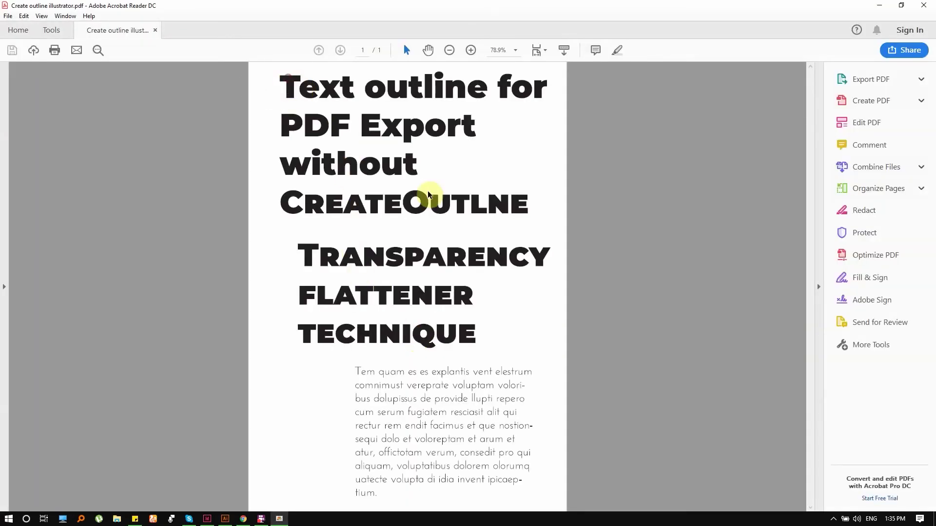
Inspect the fonts in the document properties of the flattened Illustrator PDF, and close the PDF viewer
left_click(8, 17)
left_click(93, 164)
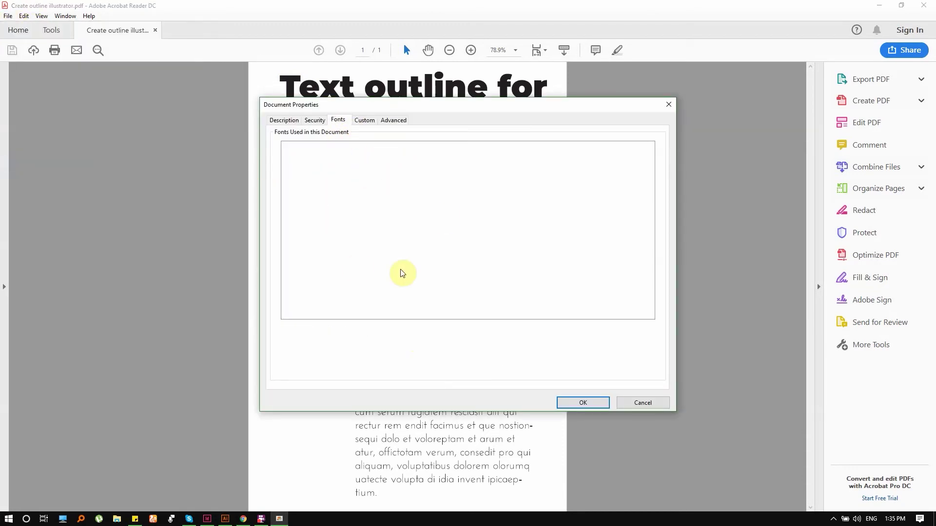
left_click(577, 402)
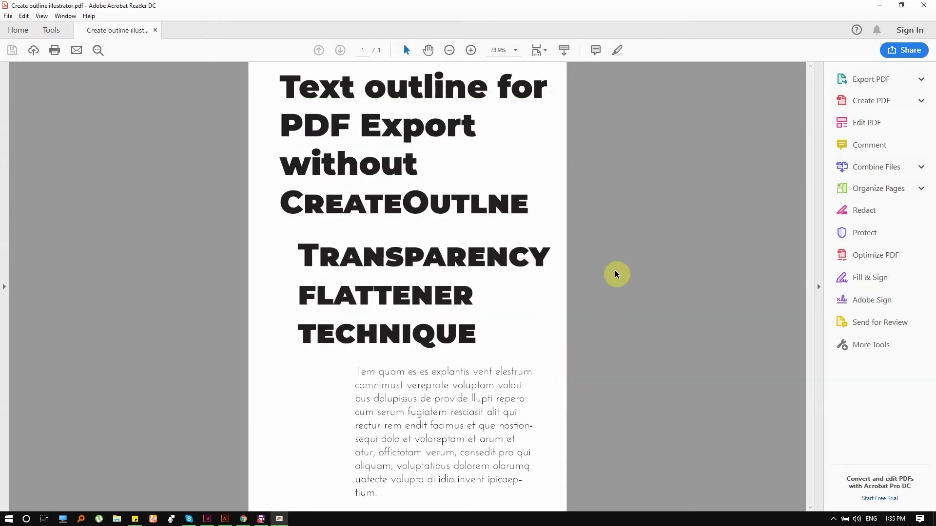
left_click(923, 5)
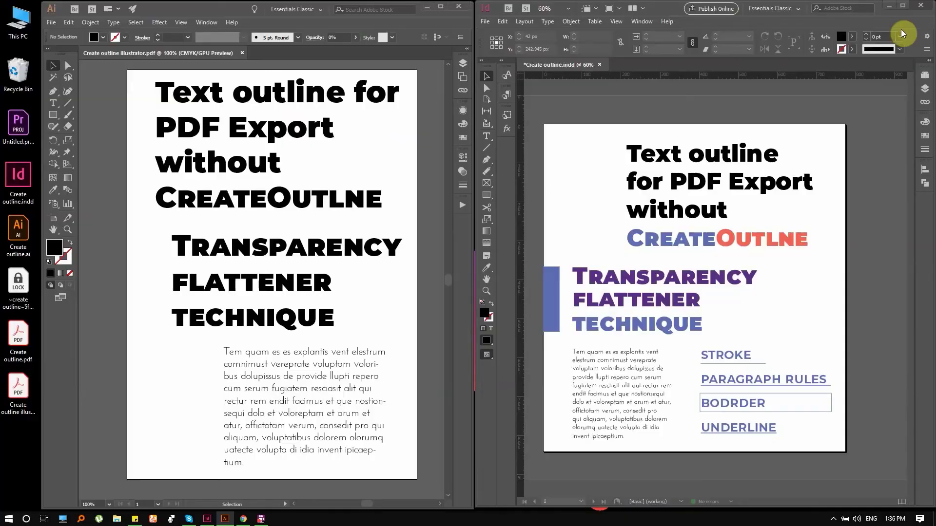
Export the InDesign document over Create outline.pdf, setting the PDF compatibility to Acrobat 4 (PDF 1.3)
key("ctrl+e")
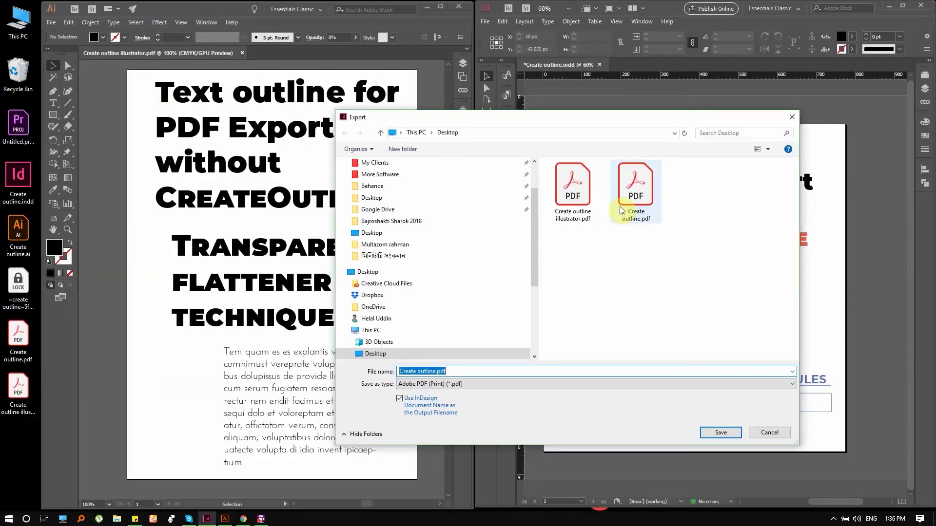
left_click(721, 433)
left_click(482, 259)
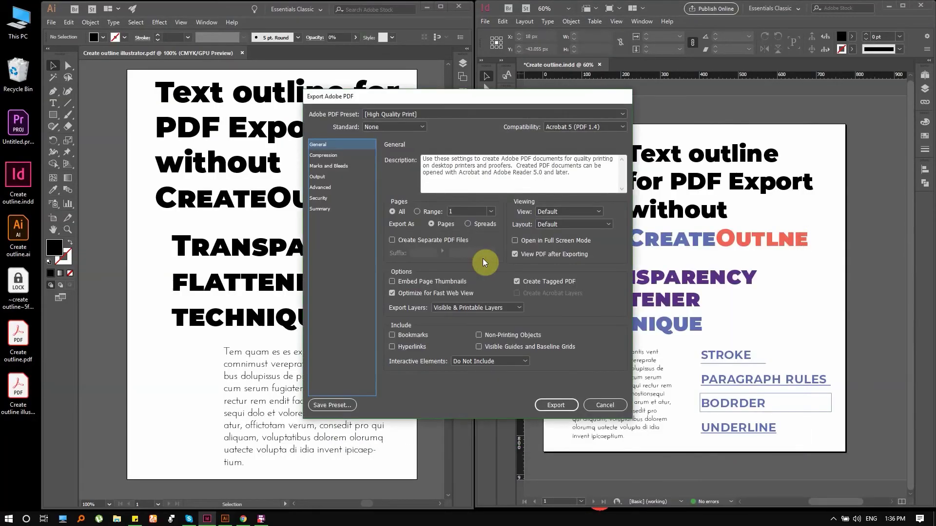
left_click(608, 128)
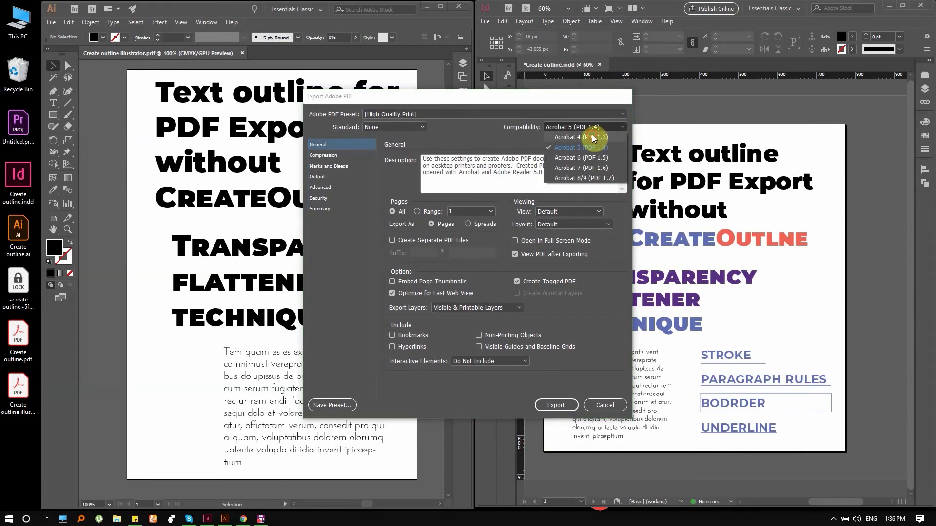
left_click(594, 138)
Choose the outline for text transparency flattener preset for the InDesign PDF and complete the export
left_click(329, 189)
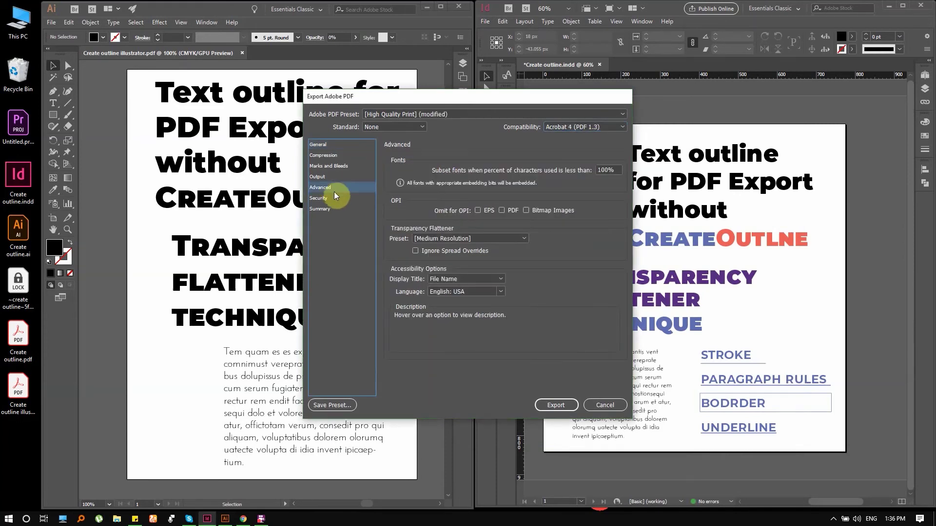
left_click(516, 239)
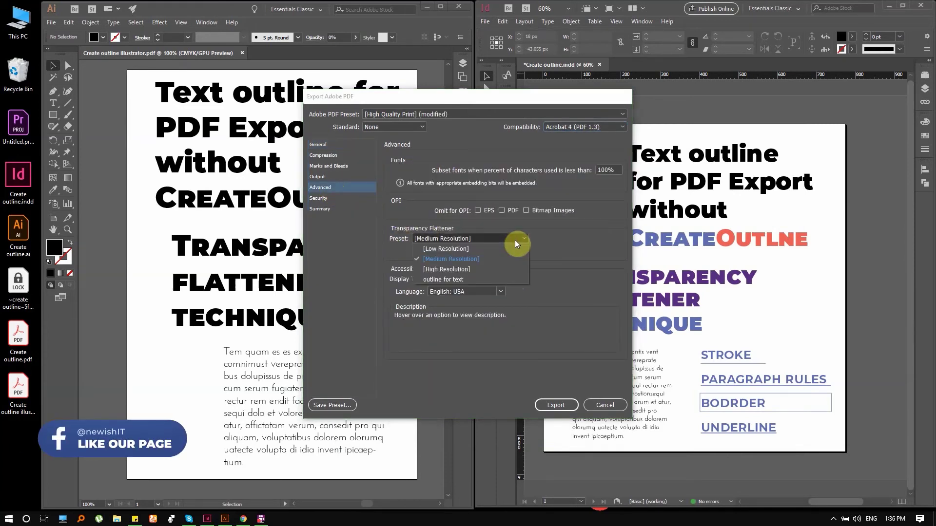
left_click(475, 278)
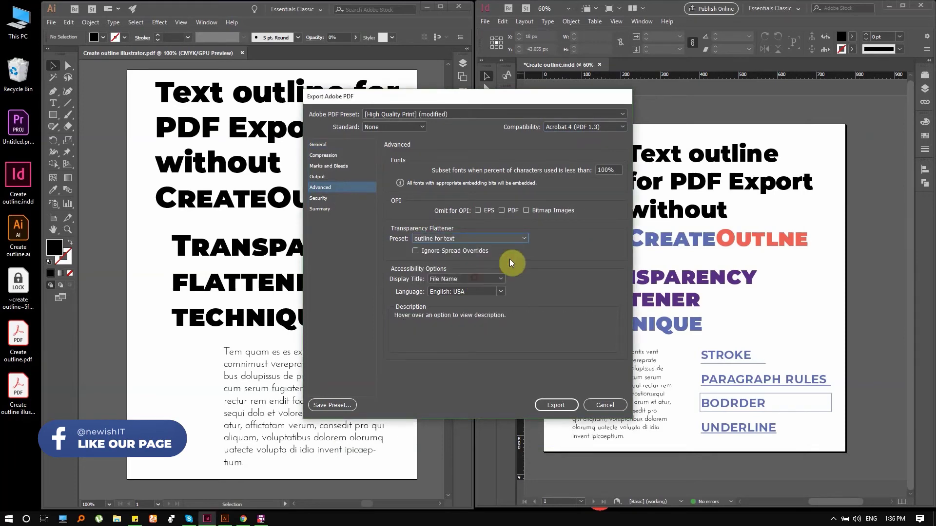
left_click(548, 404)
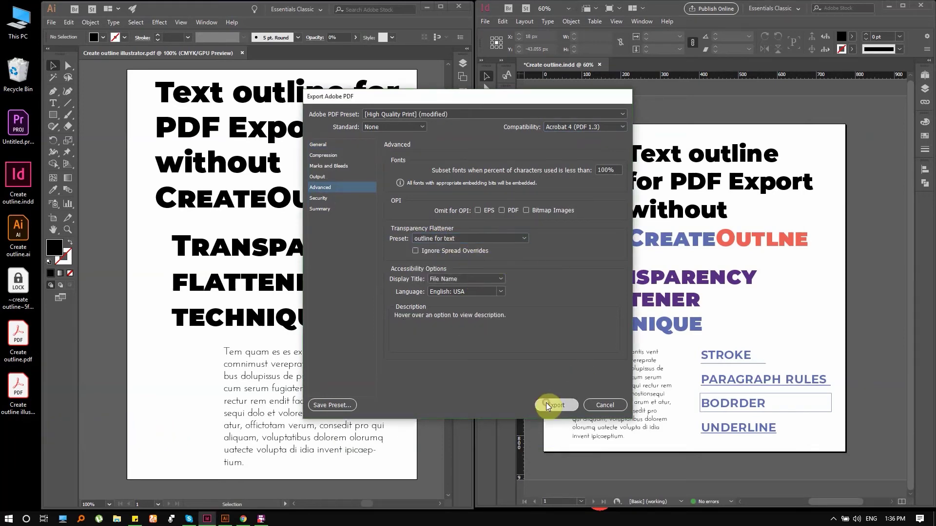
left_click(507, 284)
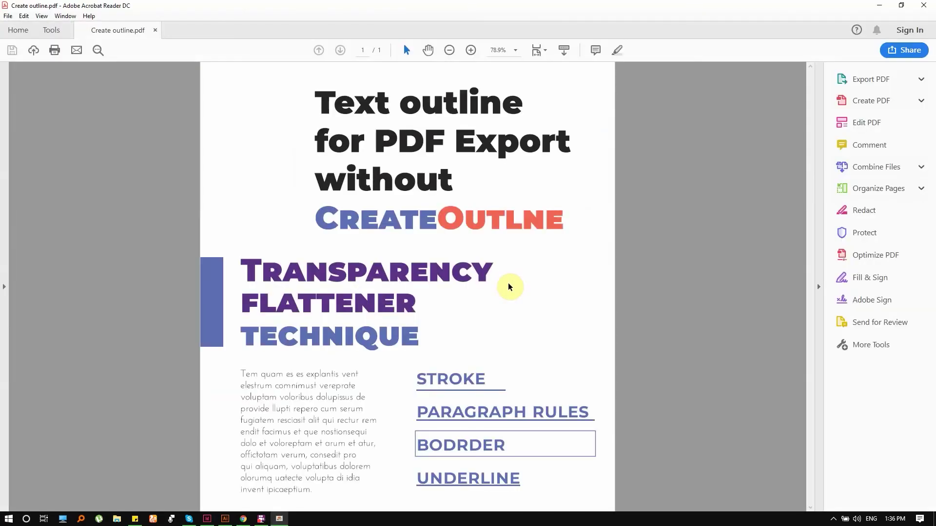
Inspect the fonts in the document properties of the flattened InDesign PDF
left_click(7, 17)
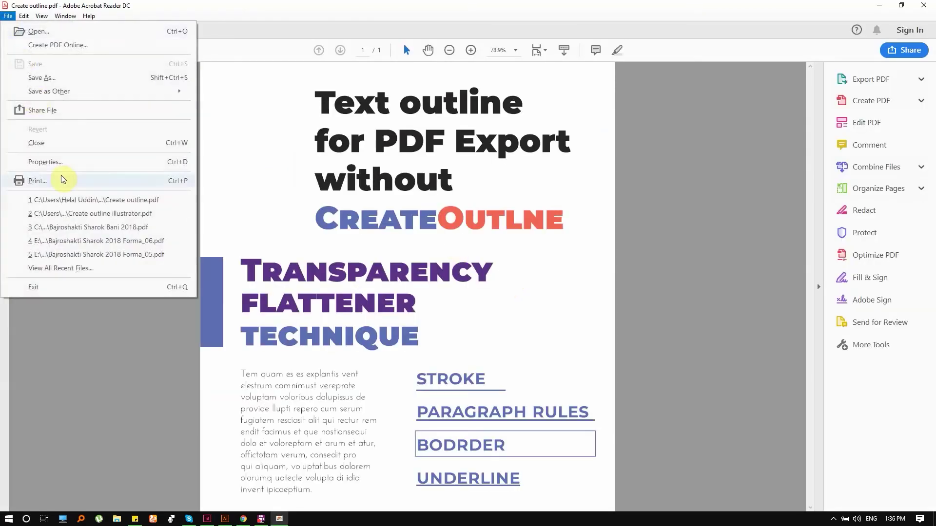
left_click(54, 163)
left_click(337, 120)
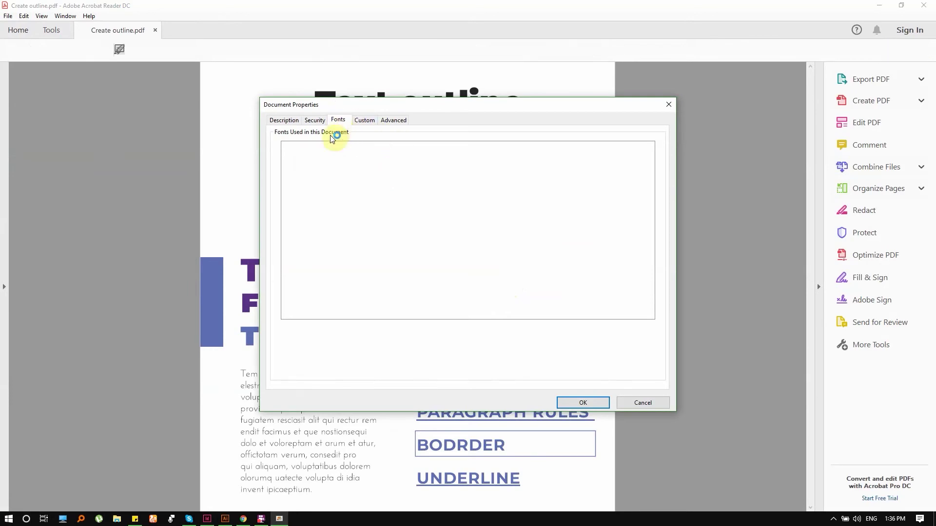
left_click(376, 218)
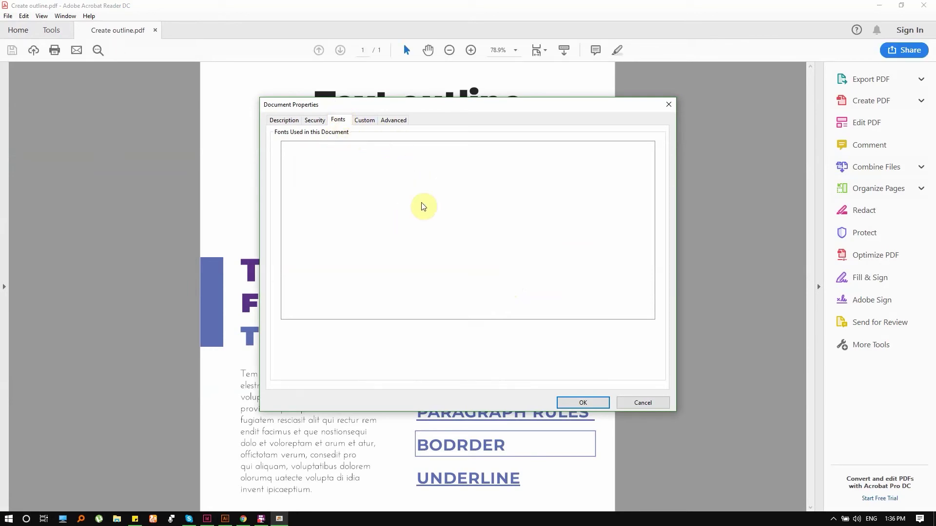
left_click(582, 403)
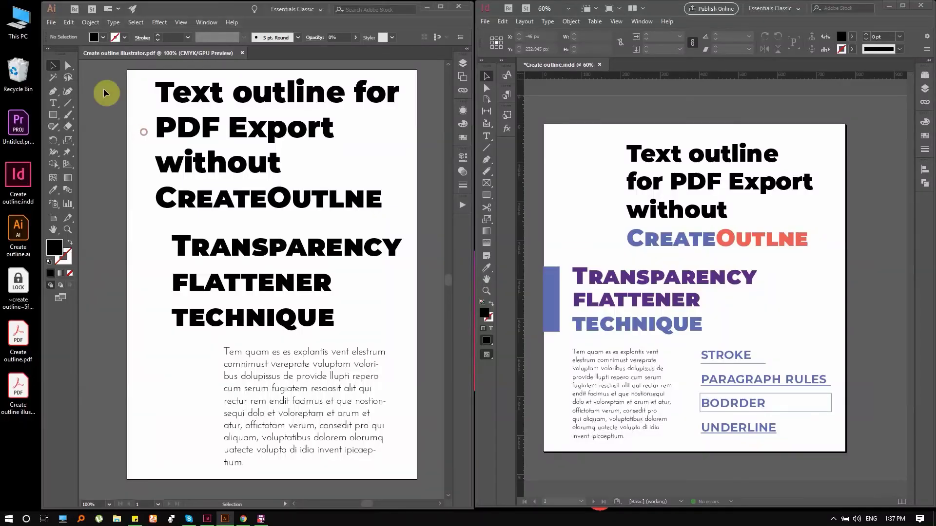
In Illustrator, review the options of the outline for text transparency flattener preset
left_click(69, 23)
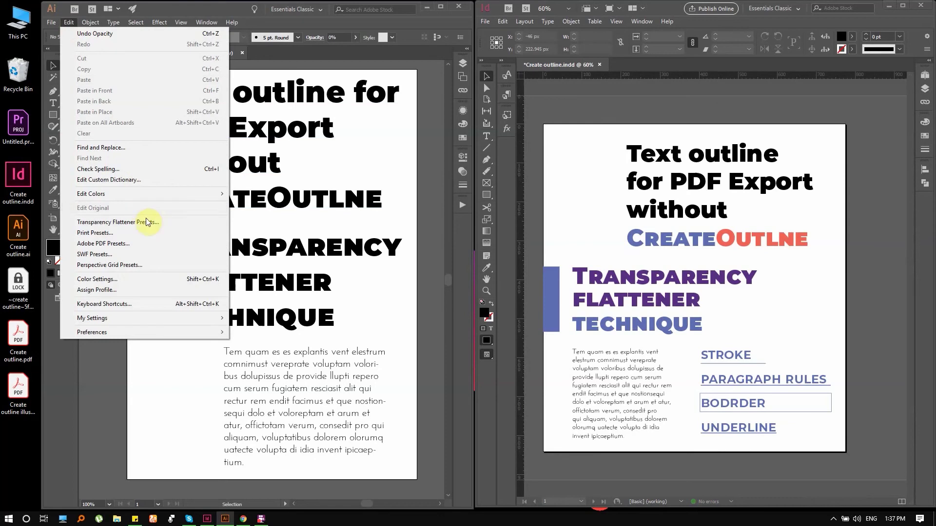
left_click(171, 222)
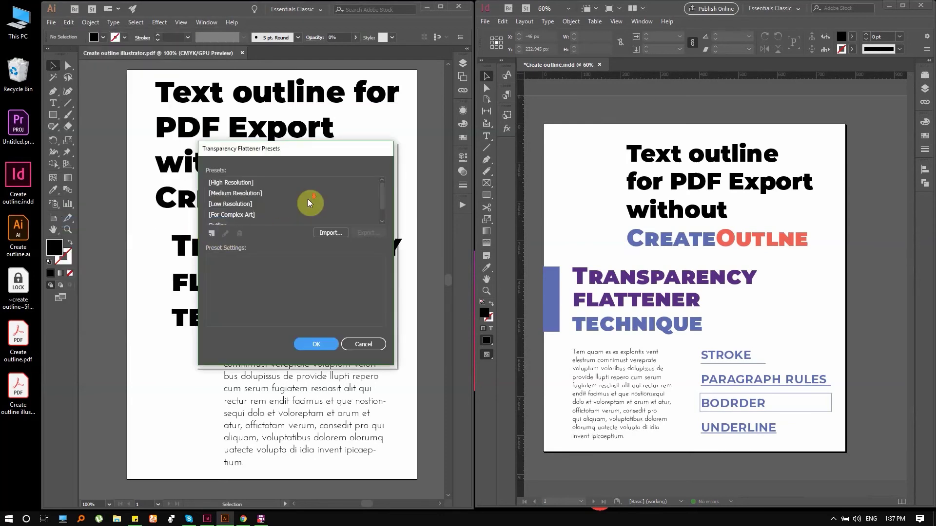
scroll(274, 212, "down", 1)
left_click(235, 218)
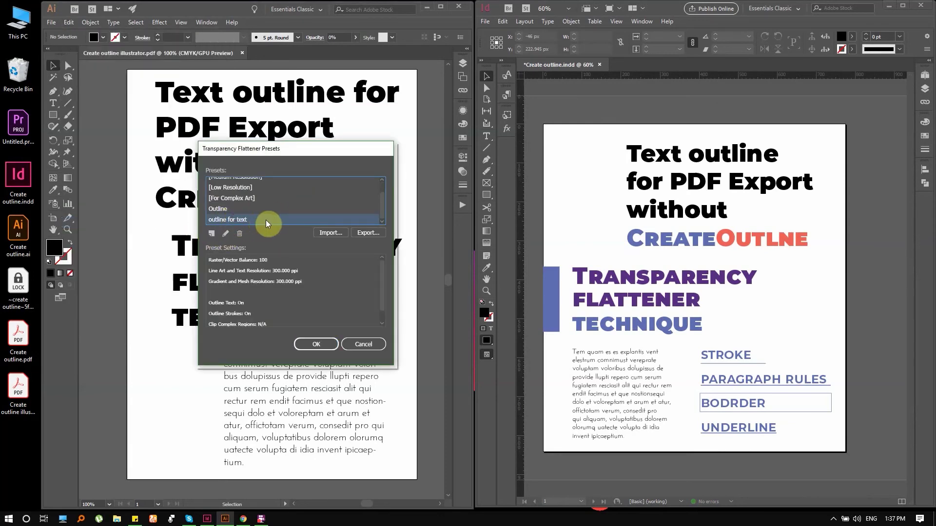
left_click(226, 235)
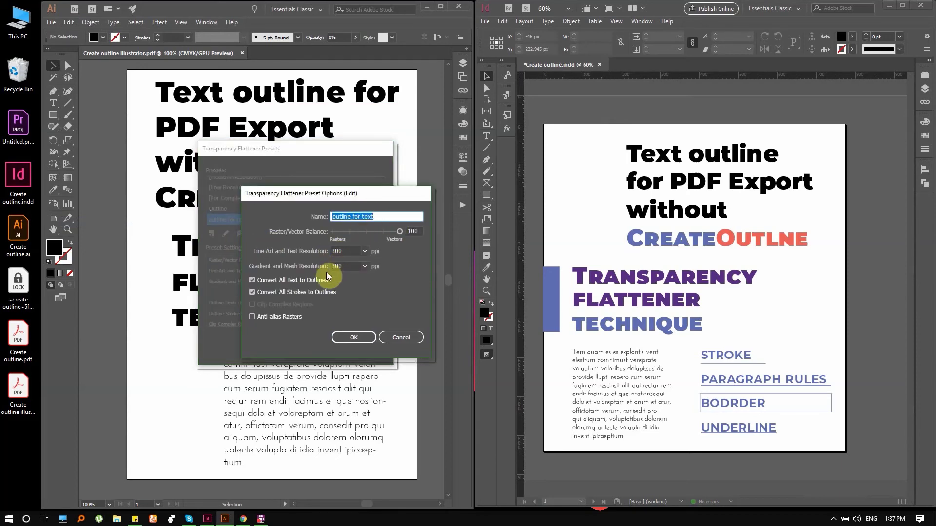
left_click(361, 336)
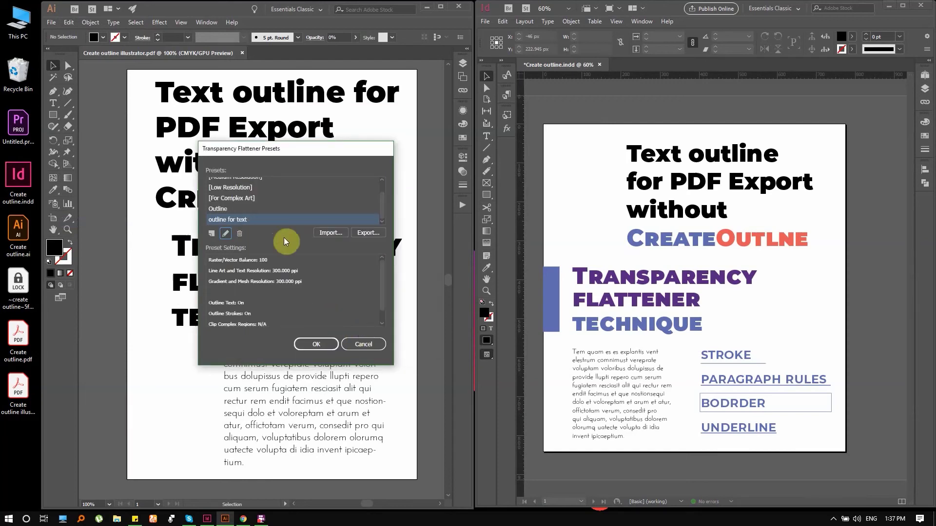
Export the outline for text flattener preset to the Desktop as outline preset and close the preset settings
left_click(381, 234)
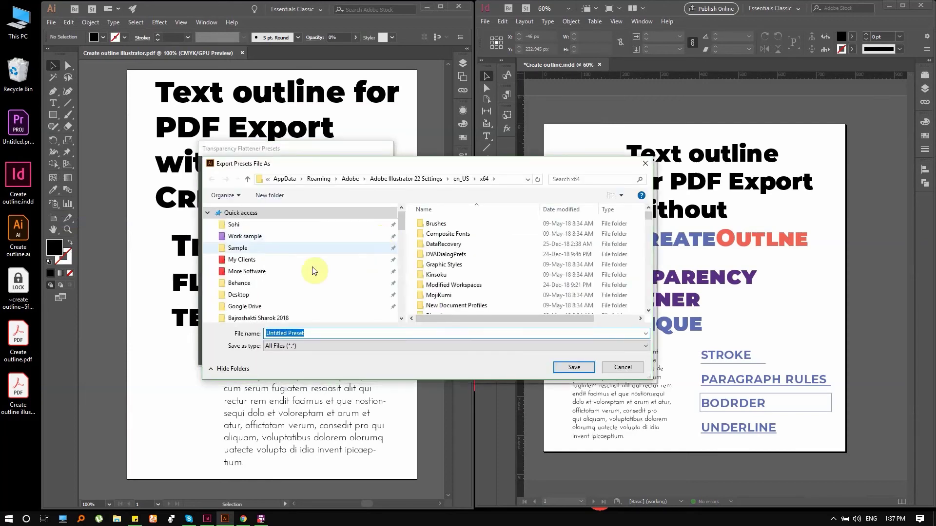
left_click(207, 213)
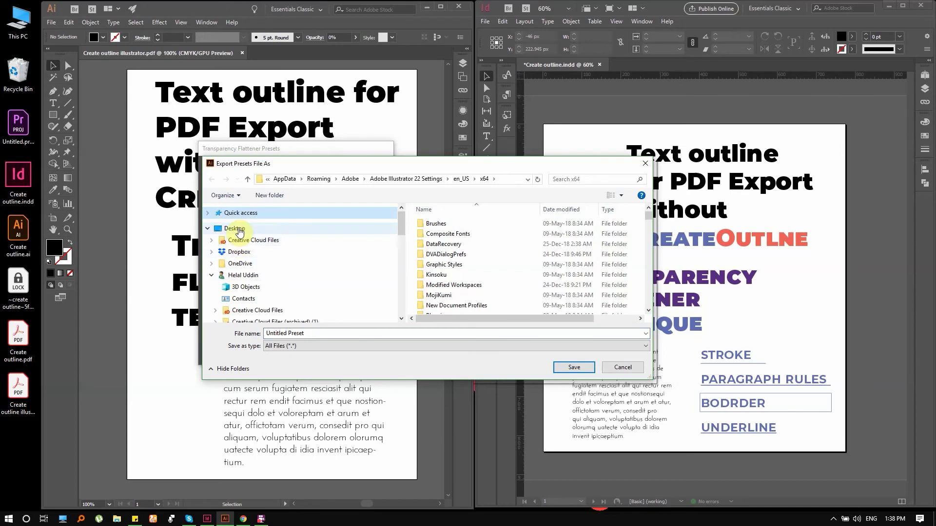
left_click(239, 229)
left_click(319, 332)
type("outlin")
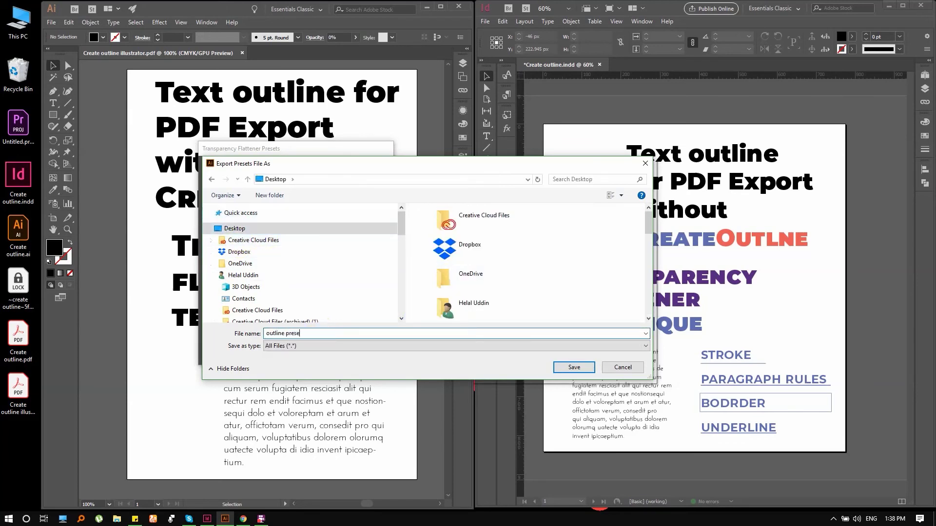
type("e preset")
left_click(574, 367)
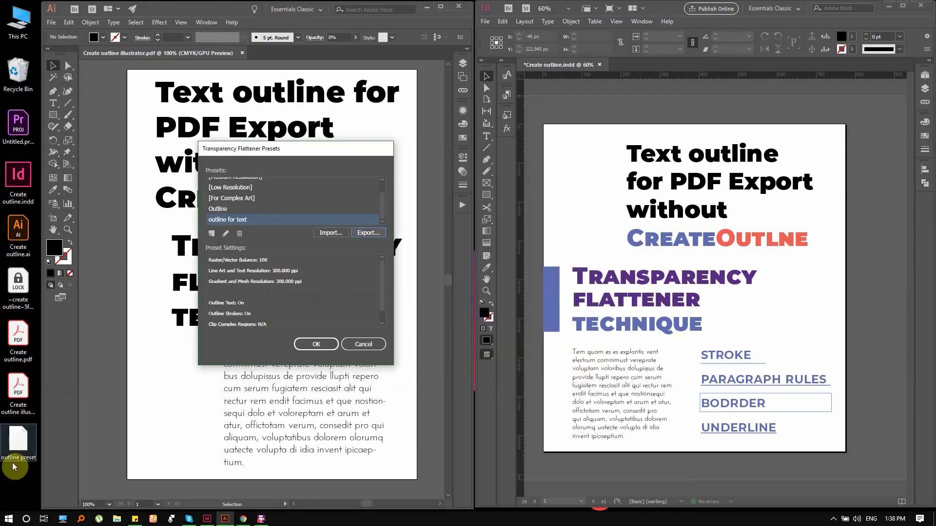
left_click(314, 345)
In InDesign, review the outline for text flattener preset's options and save the preset to the Desktop as Saved Flattener Presets.flst
left_click(502, 21)
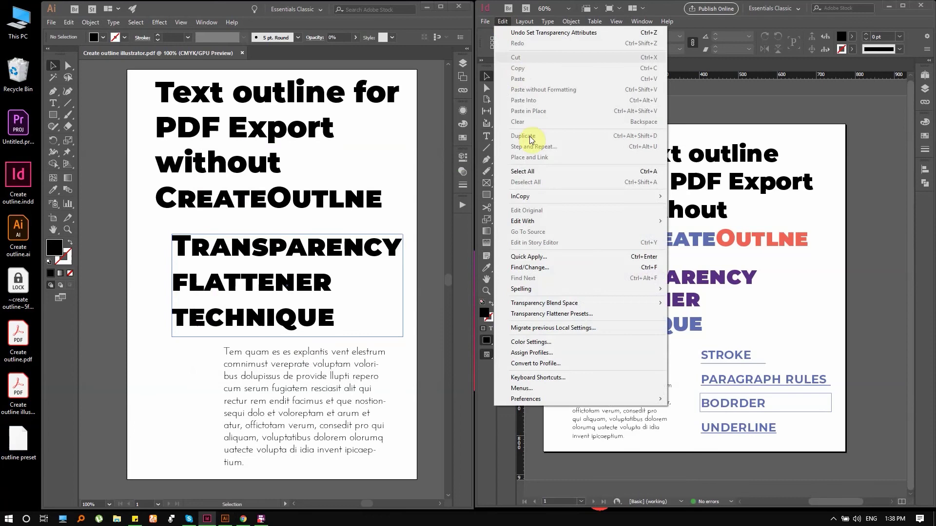
left_click(609, 315)
left_click(599, 265)
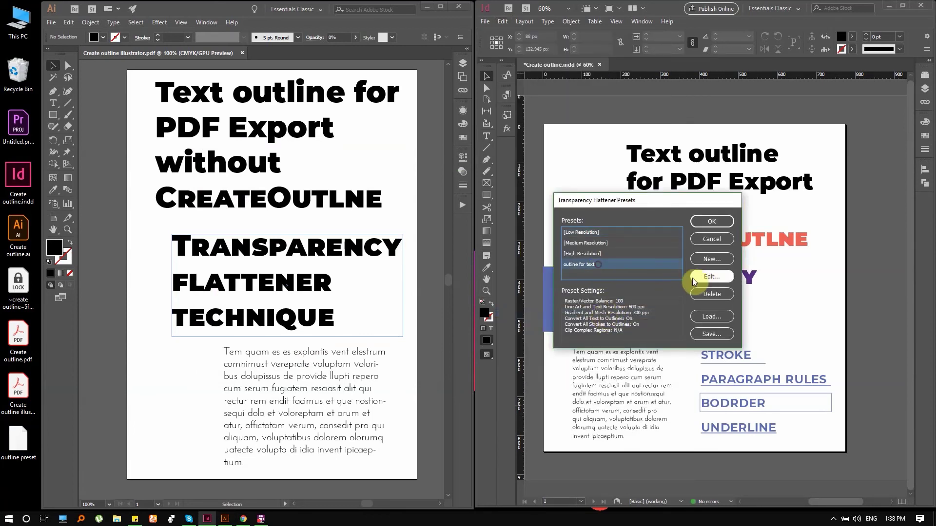
left_click(725, 280)
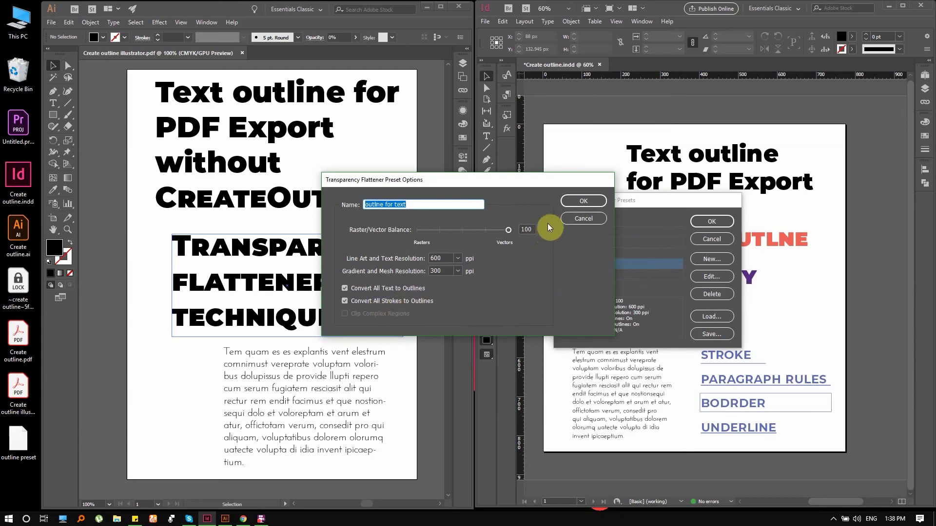
left_click(575, 201)
left_click(709, 334)
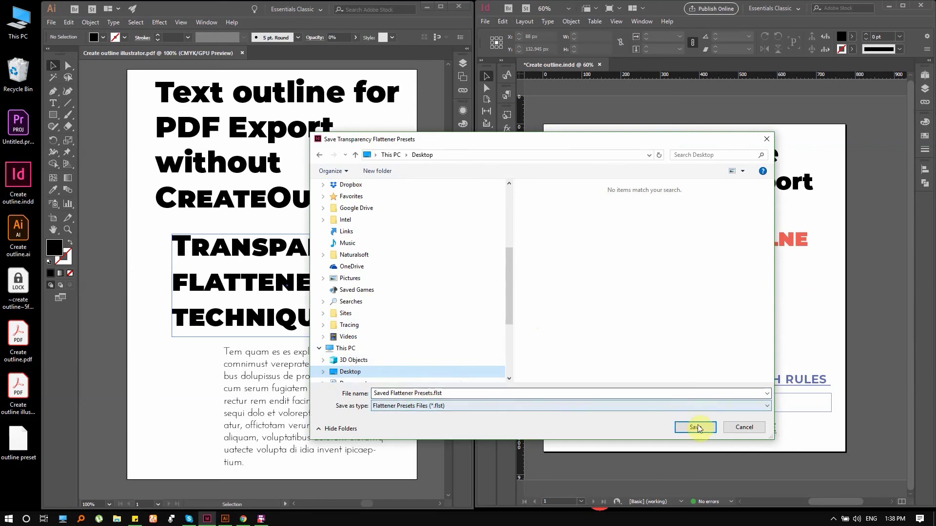
left_click(696, 428)
Open the file selection for loading transparency flattener presets in InDesign
left_click(722, 319)
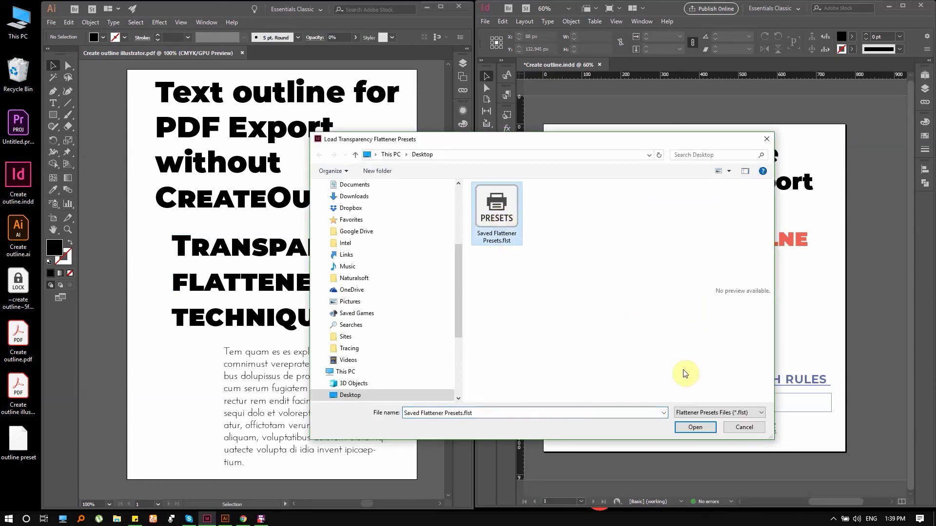